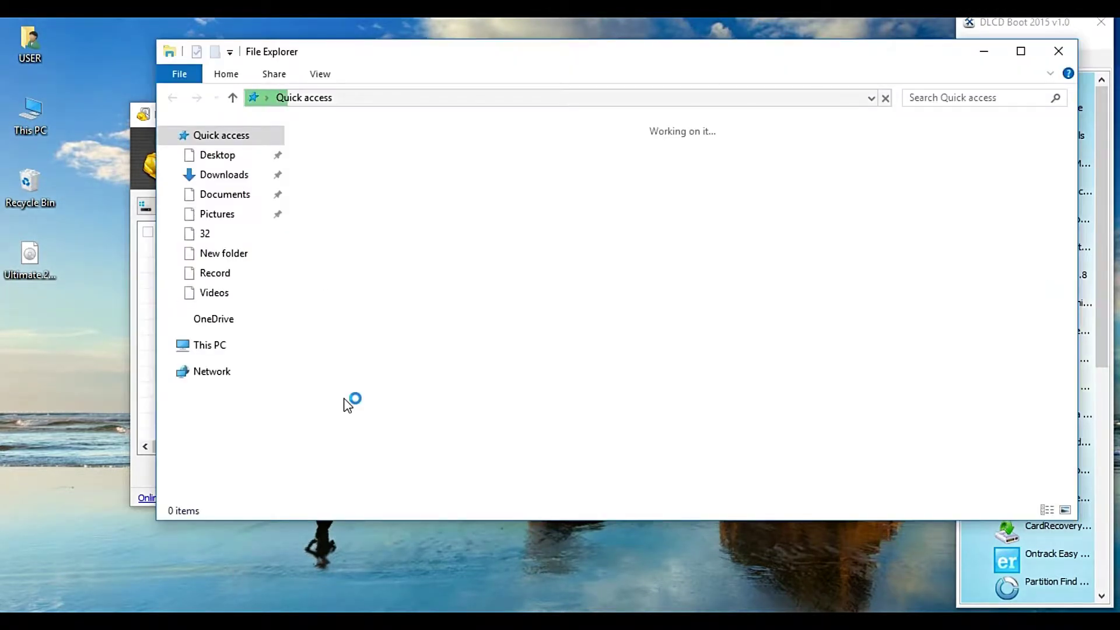
# Browse This PC to New Volume (D:) and open its Recover folder.
pyautogui.click(224, 349)
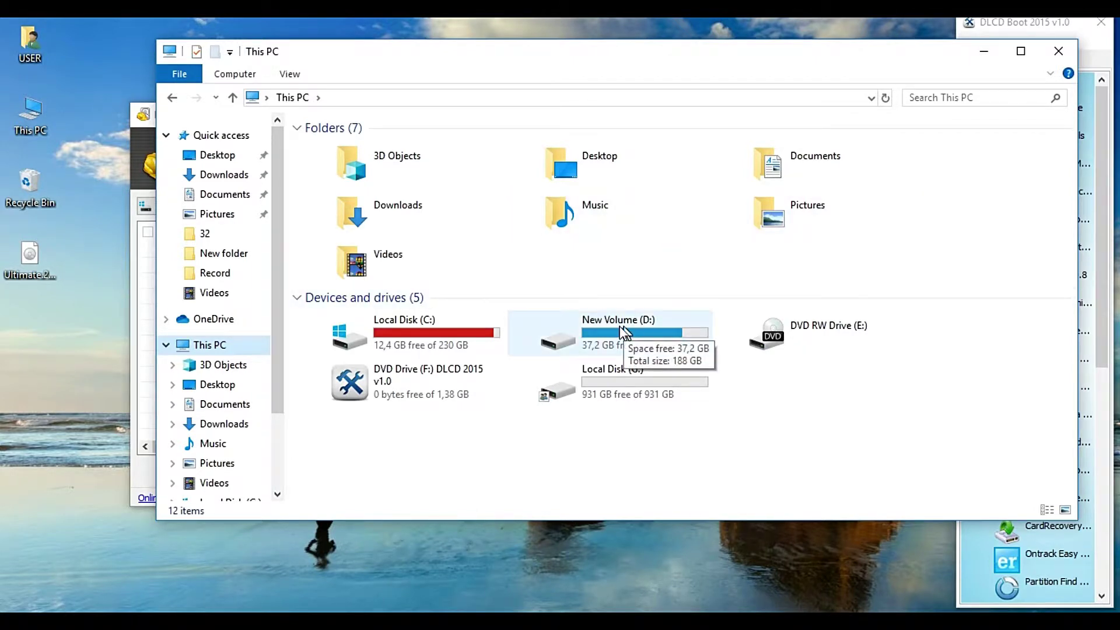
pyautogui.click(221, 273)
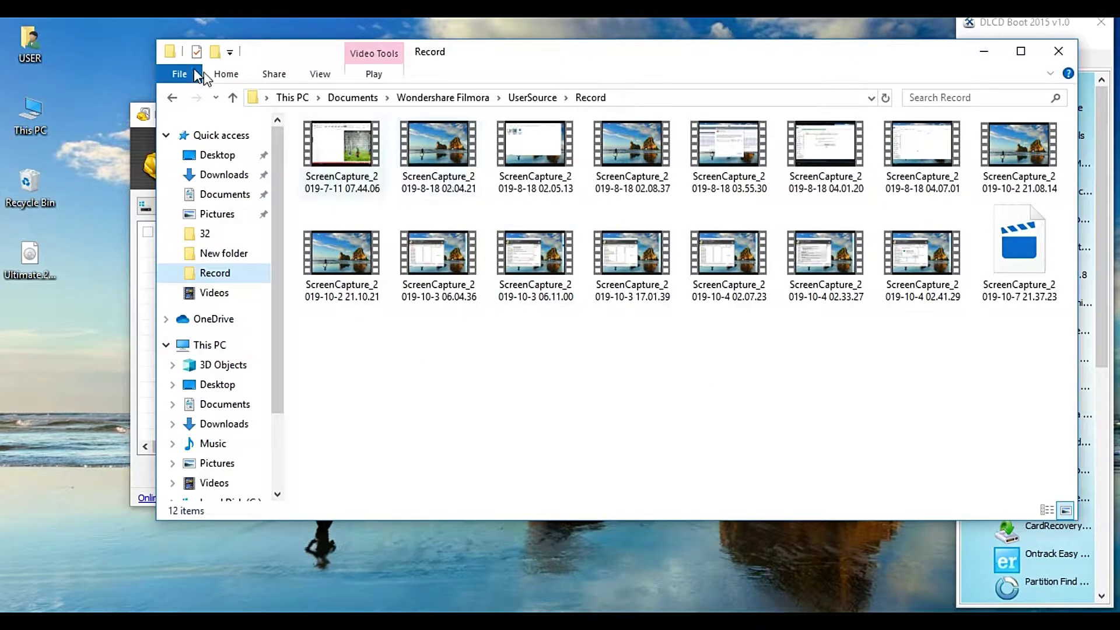
pyautogui.click(171, 98)
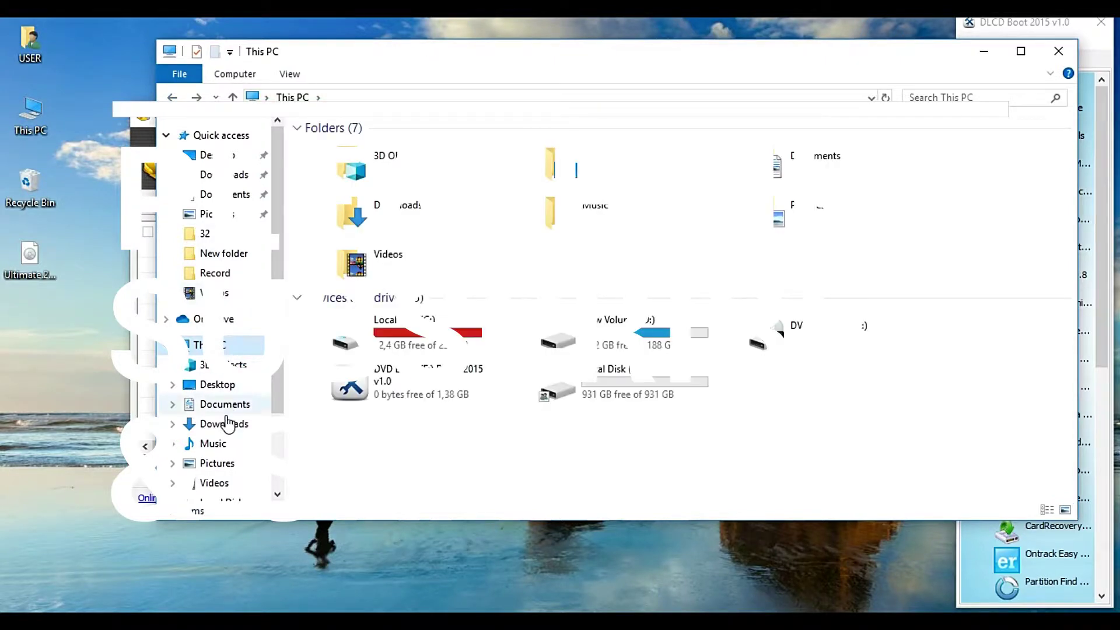
pyautogui.click(591, 341)
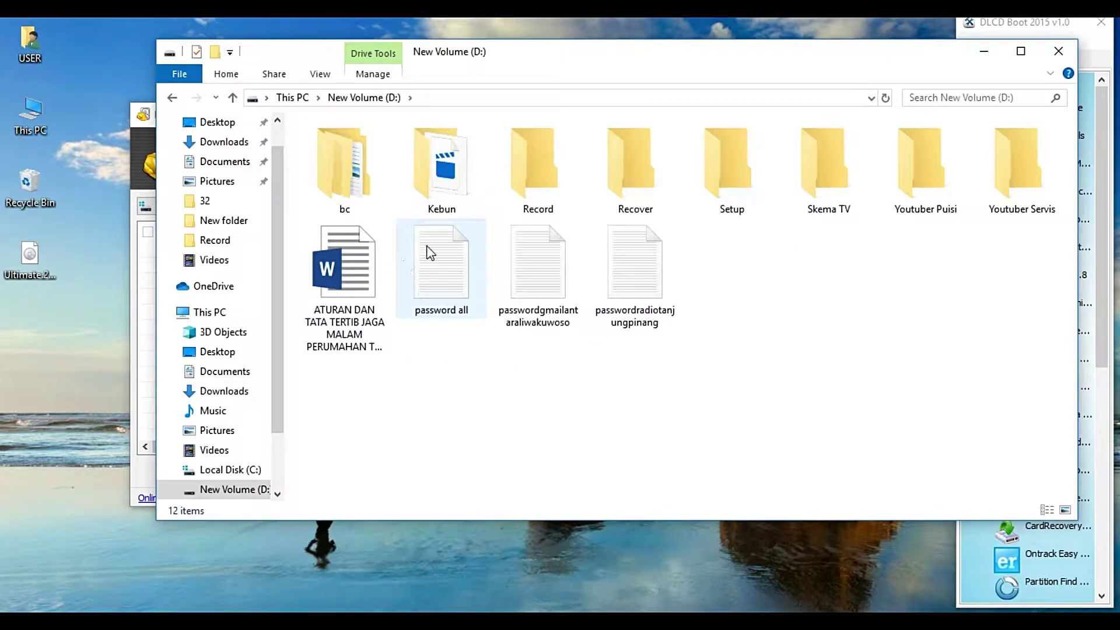
pyautogui.doubleClick(618, 170)
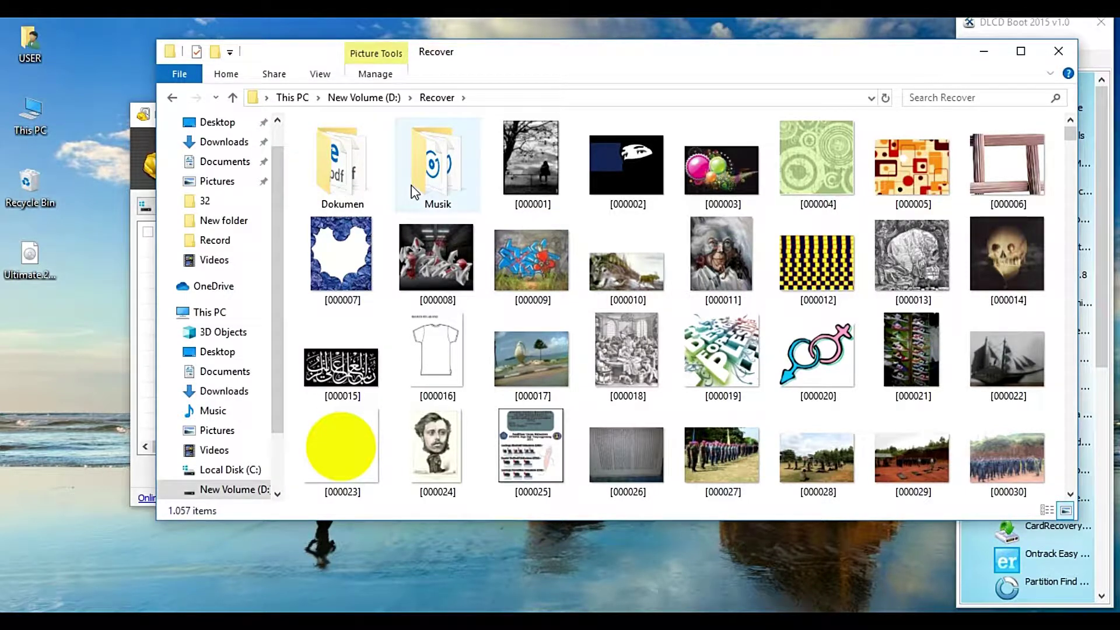
# Open the Musik folder inside Recover and look through the previously recovered audio files.
pyautogui.click(454, 179)
pyautogui.doubleClick(454, 178)
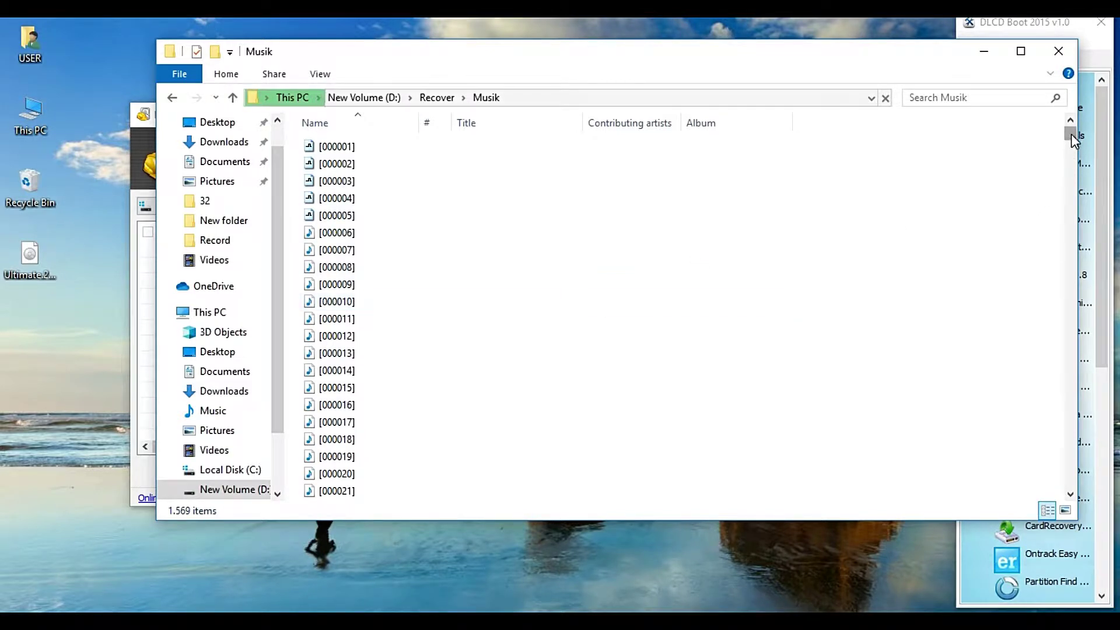
pyautogui.moveTo(1072, 135); pyautogui.dragTo(1071, 283)
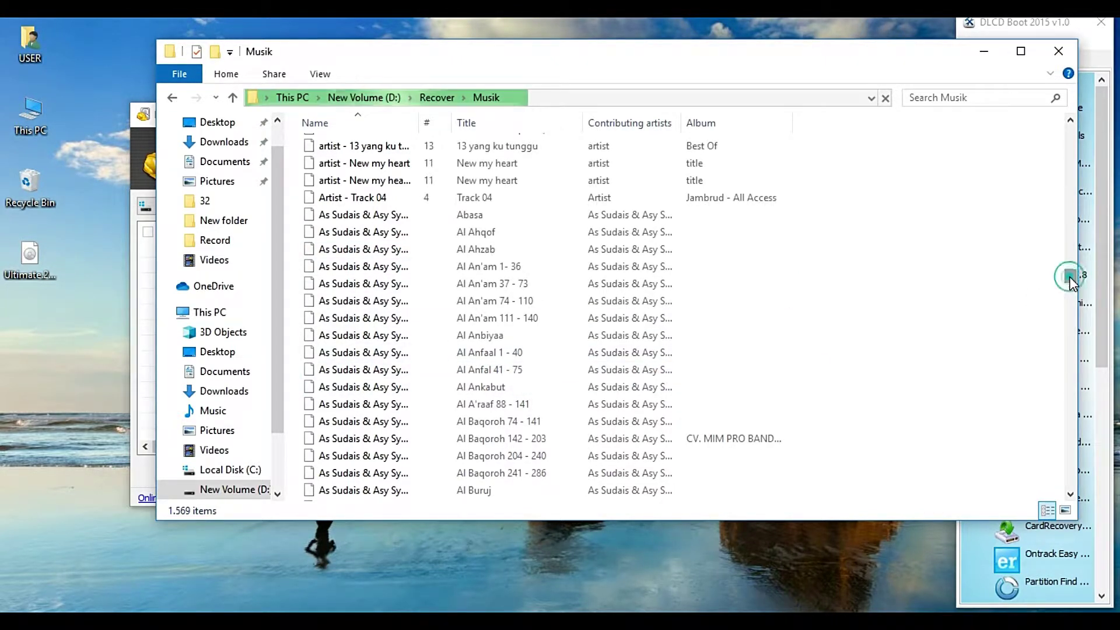
pyautogui.moveTo(1071, 283); pyautogui.dragTo(1072, 242)
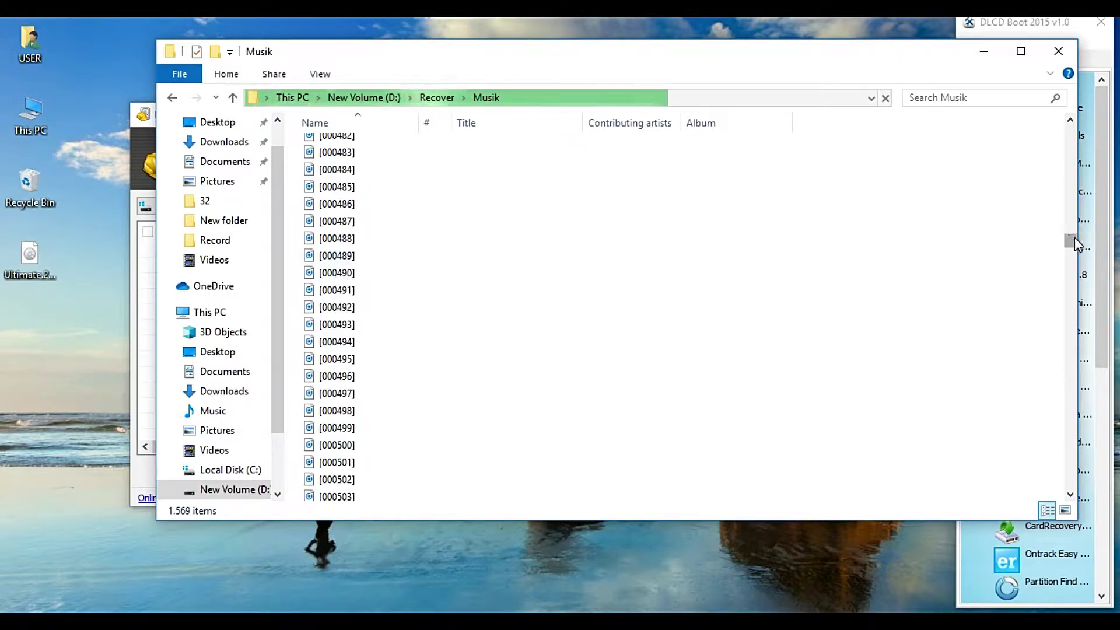
pyautogui.moveTo(1070, 240); pyautogui.dragTo(1072, 414)
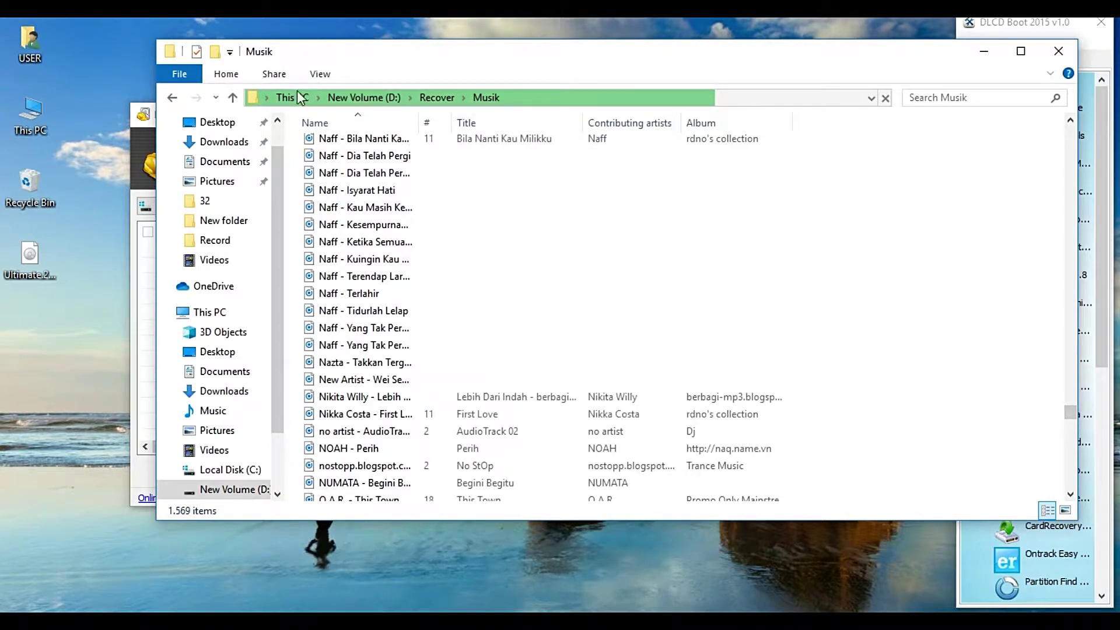
# Go back to the Recover folder, look through the recovered pictures, and minimize File Explorer.
pyautogui.click(172, 98)
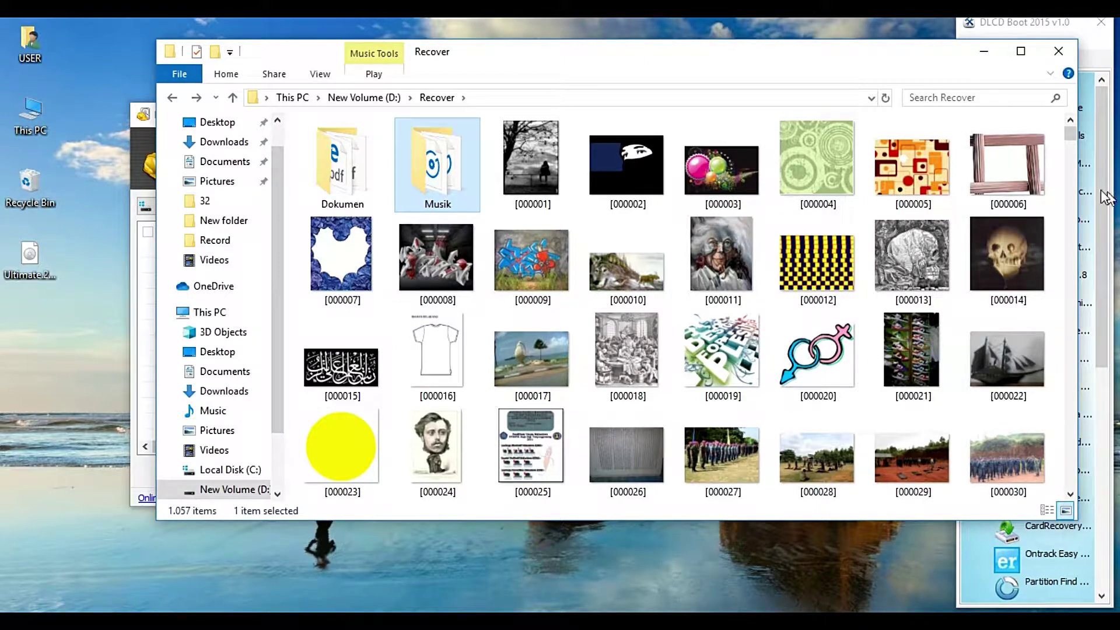
pyautogui.moveTo(1072, 136); pyautogui.dragTo(1073, 212)
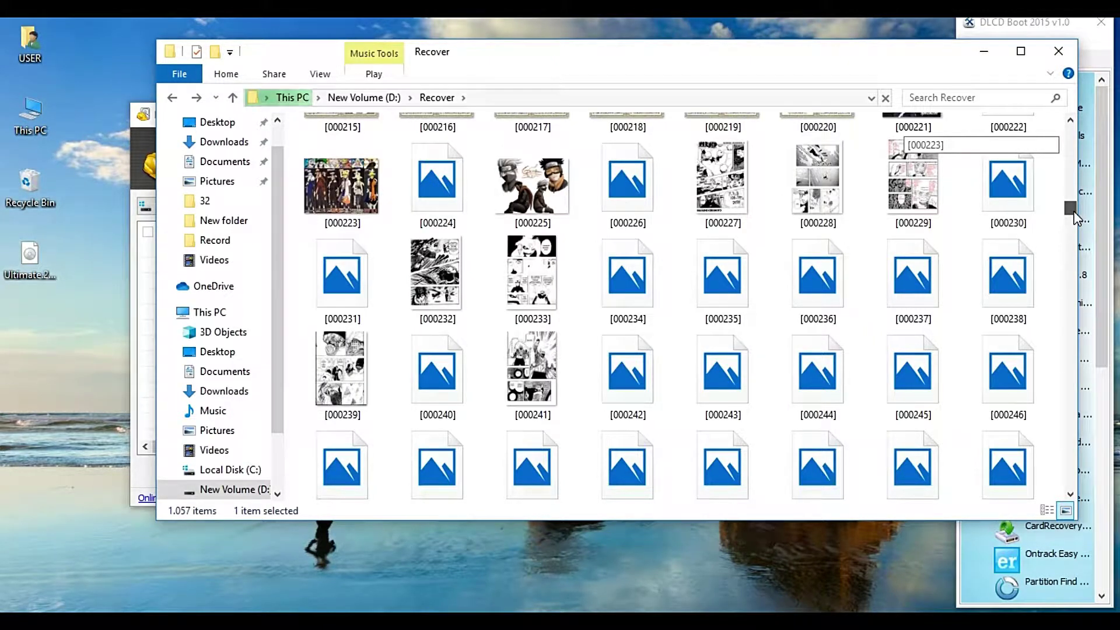
pyautogui.moveTo(1075, 211); pyautogui.dragTo(1075, 117)
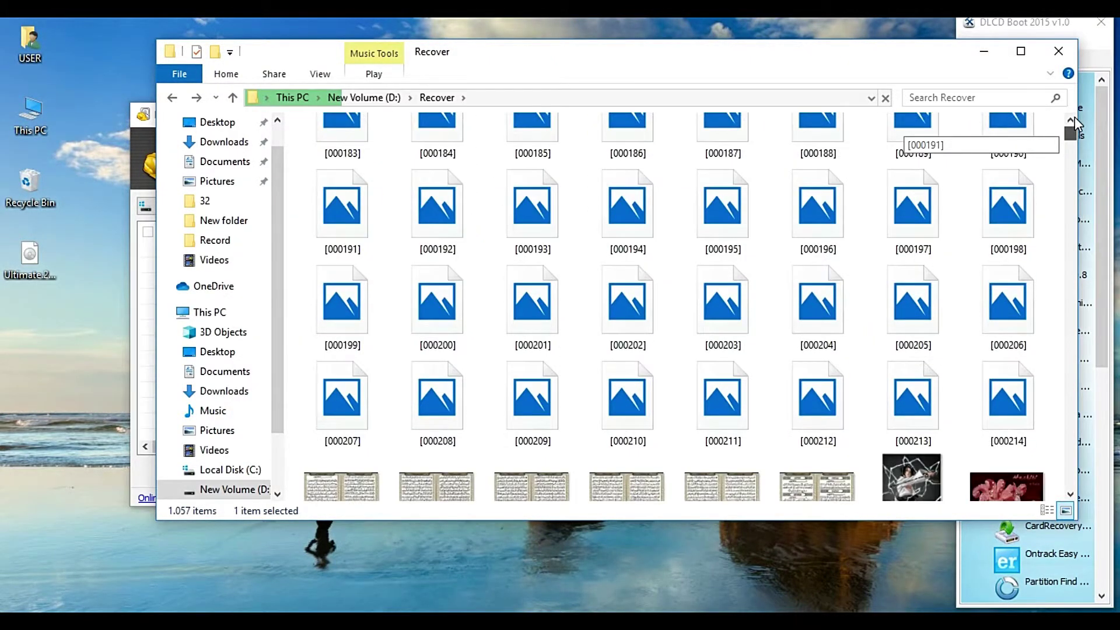
pyautogui.click(984, 51)
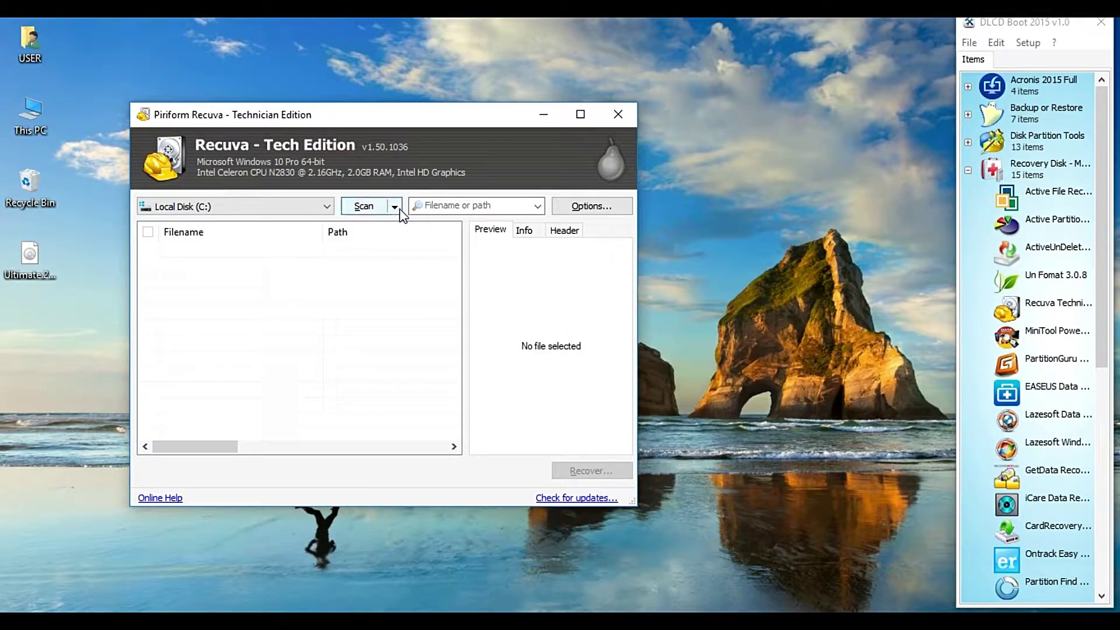
# Examine Recuva's list of scannable drives and locate Local Disk (G:) under This PC in File Explorer.
pyautogui.click(326, 207)
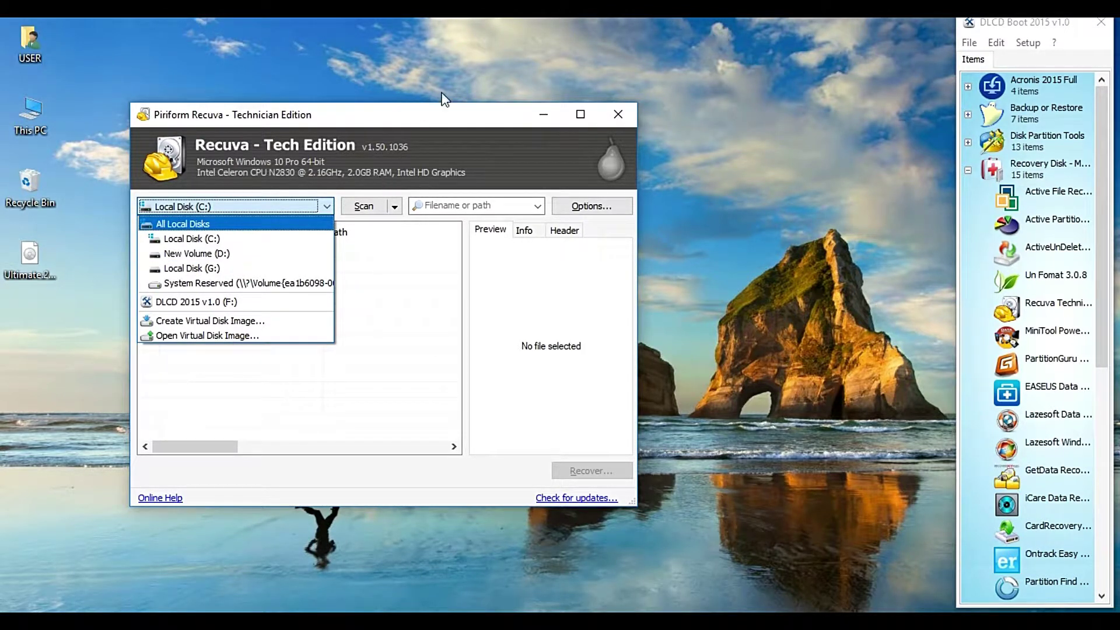
pyautogui.click(461, 78)
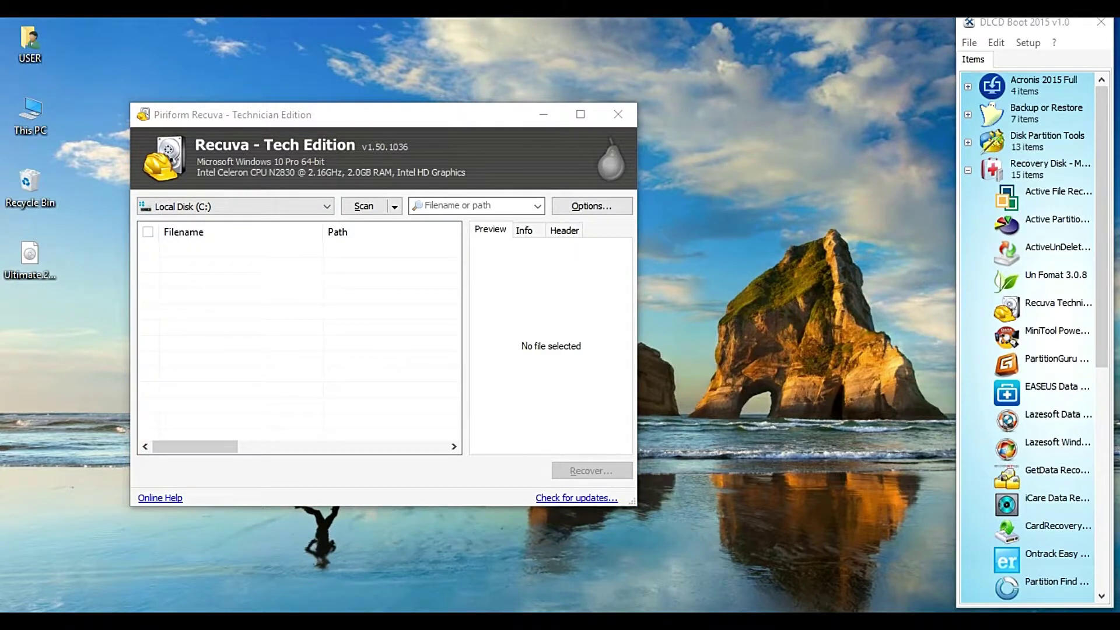
pyautogui.click(215, 599)
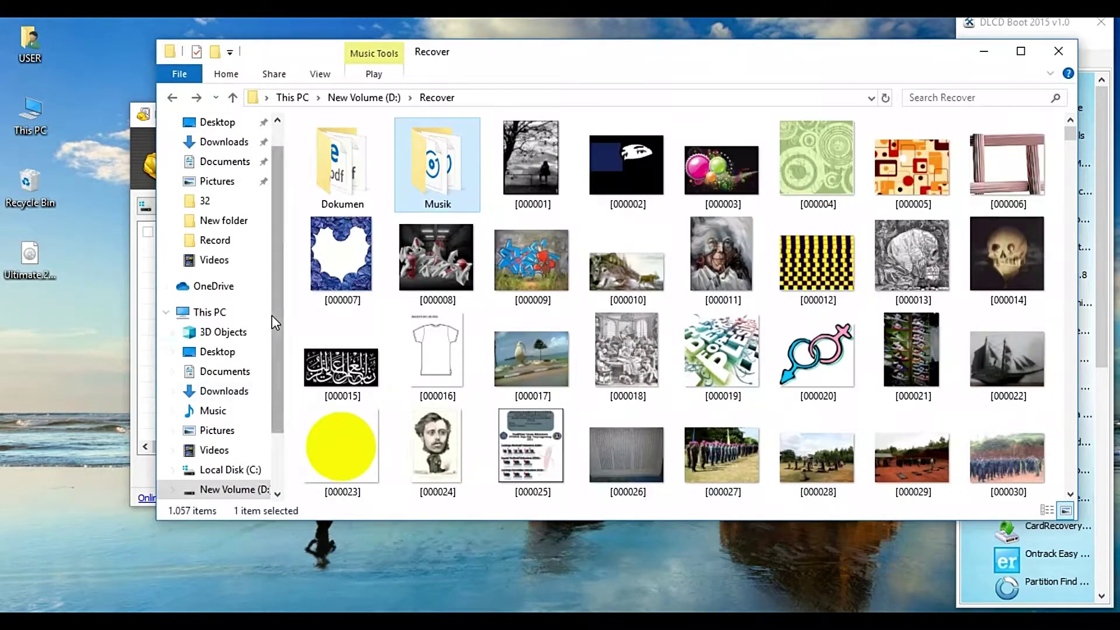
pyautogui.click(211, 314)
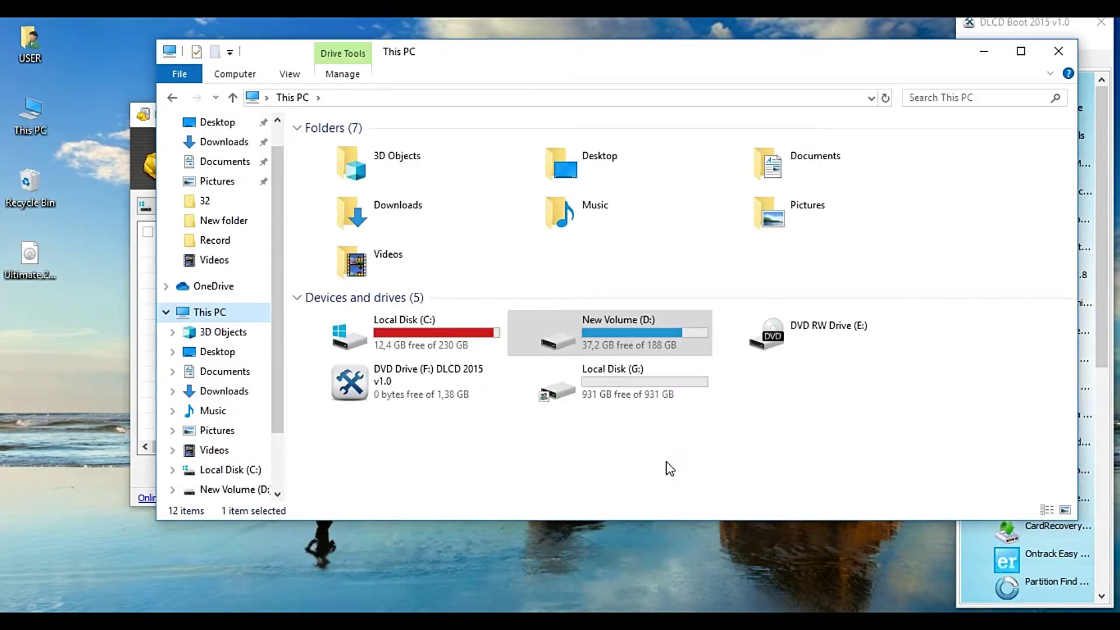
pyautogui.click(633, 393)
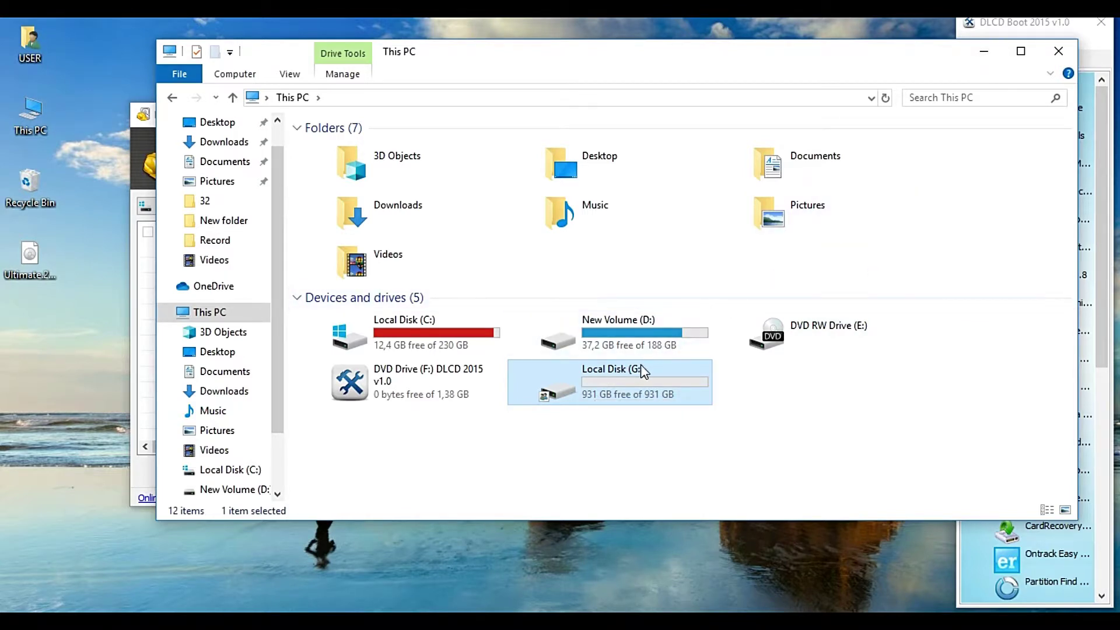
pyautogui.click(983, 53)
# Scan Local Disk (G:) in Recuva for deleted files with the file type filter set to Video.
pyautogui.click(326, 206)
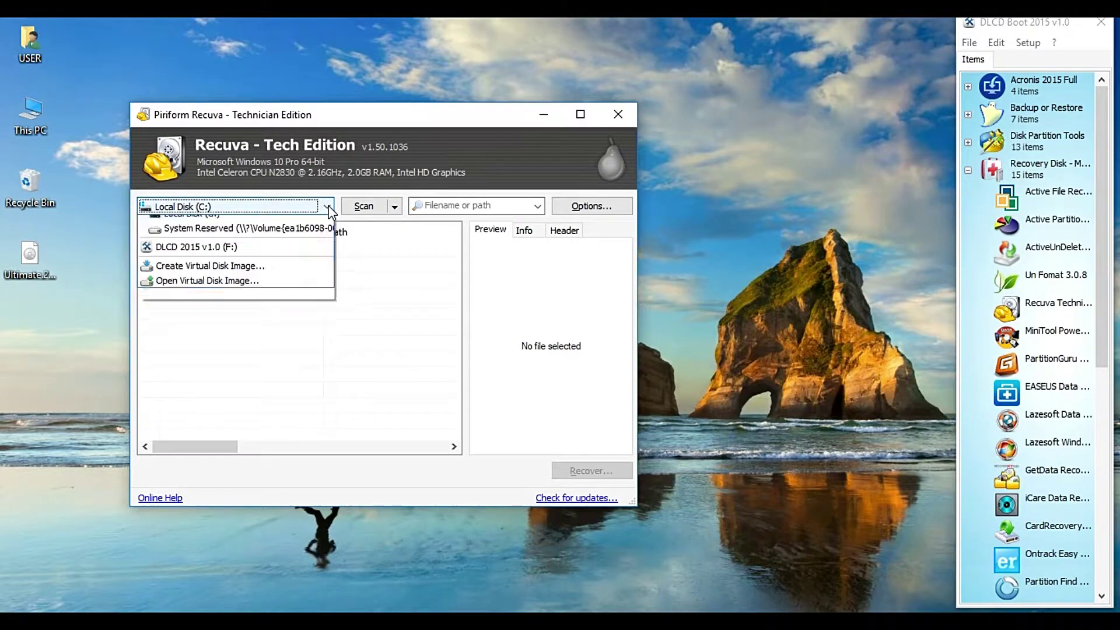
pyautogui.click(279, 268)
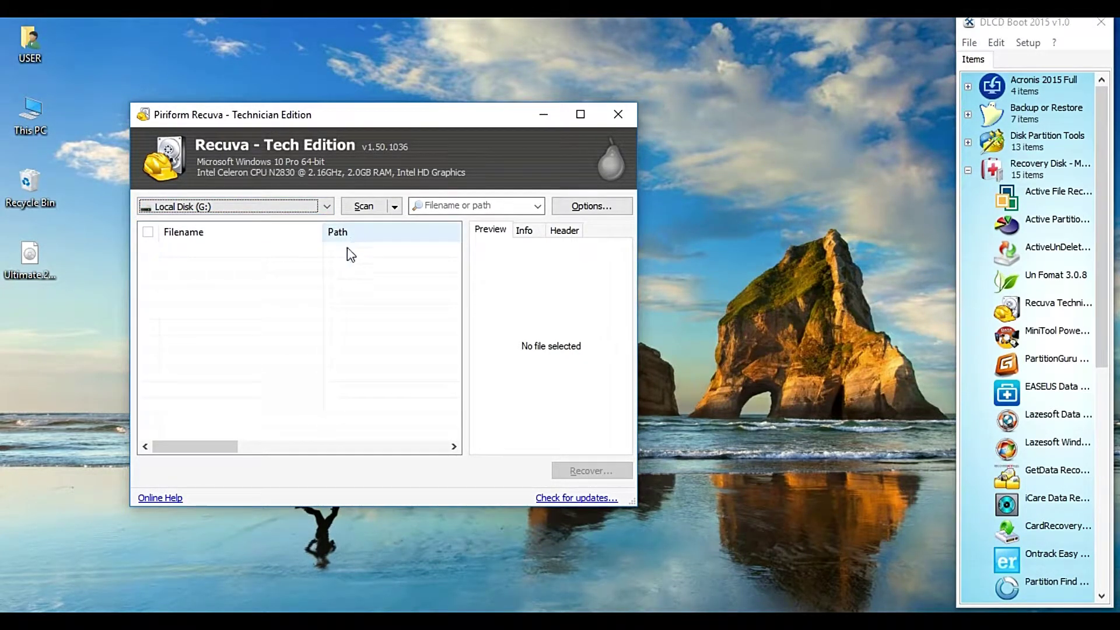
pyautogui.click(539, 207)
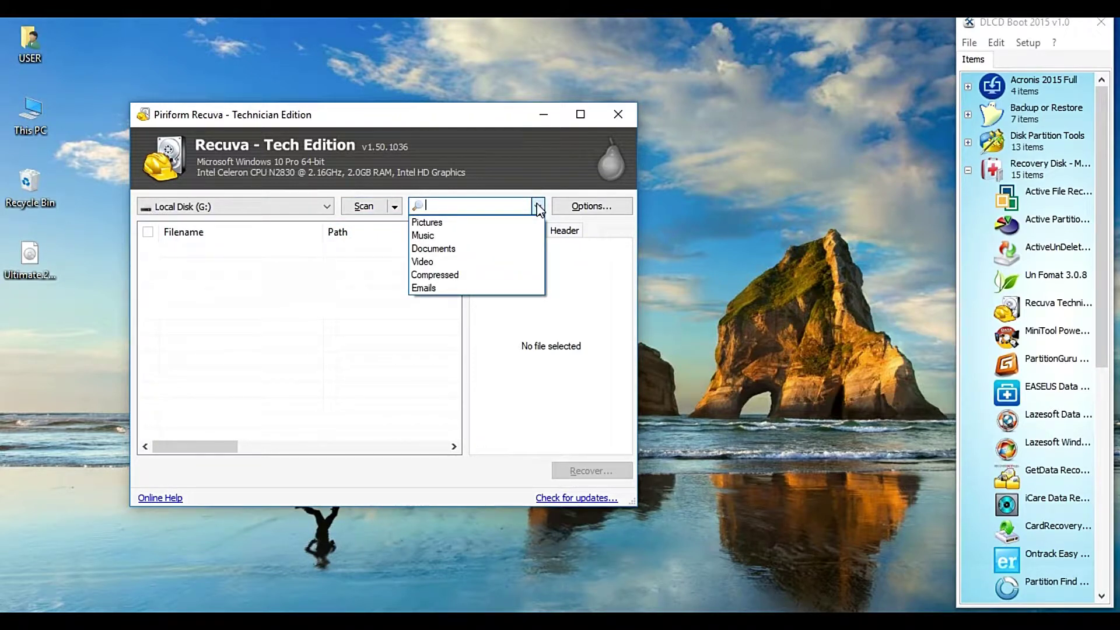
pyautogui.click(516, 264)
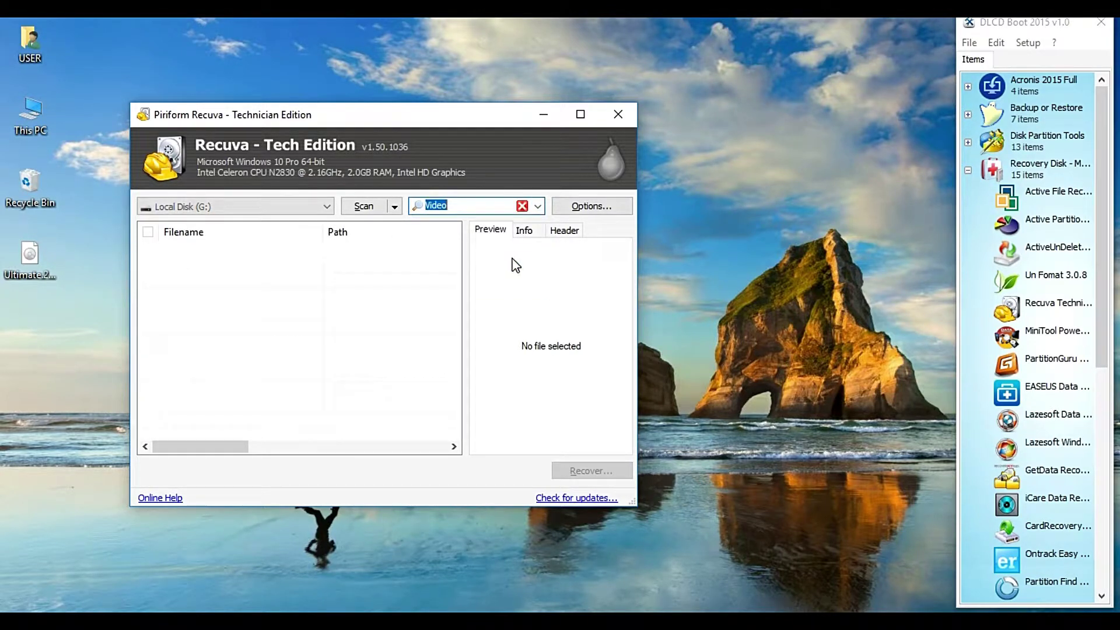
pyautogui.click(366, 208)
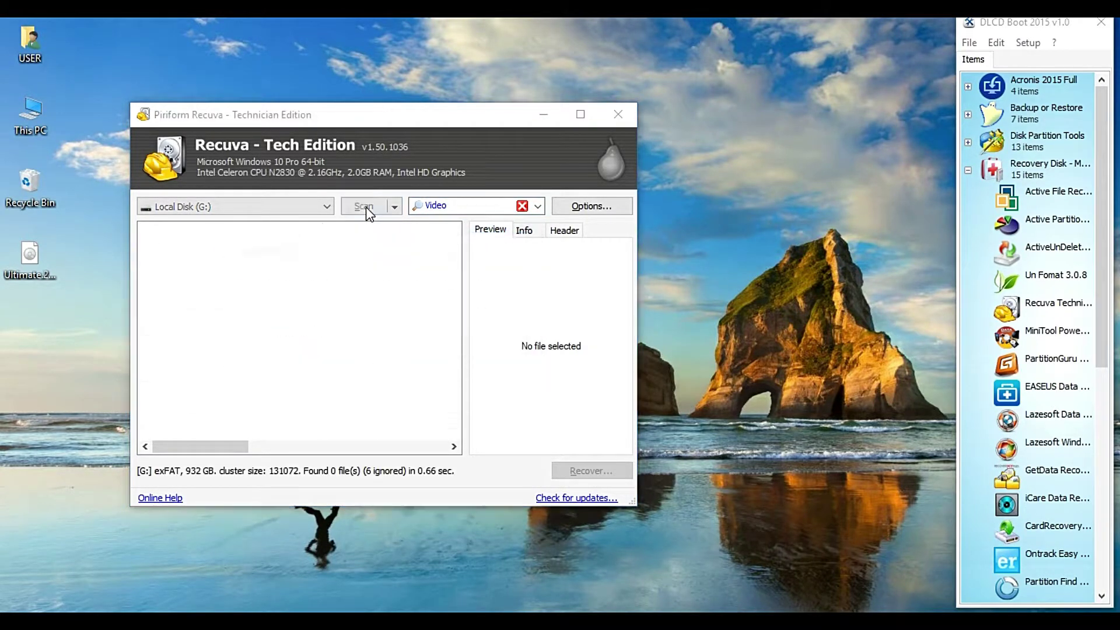
pyautogui.click(446, 357)
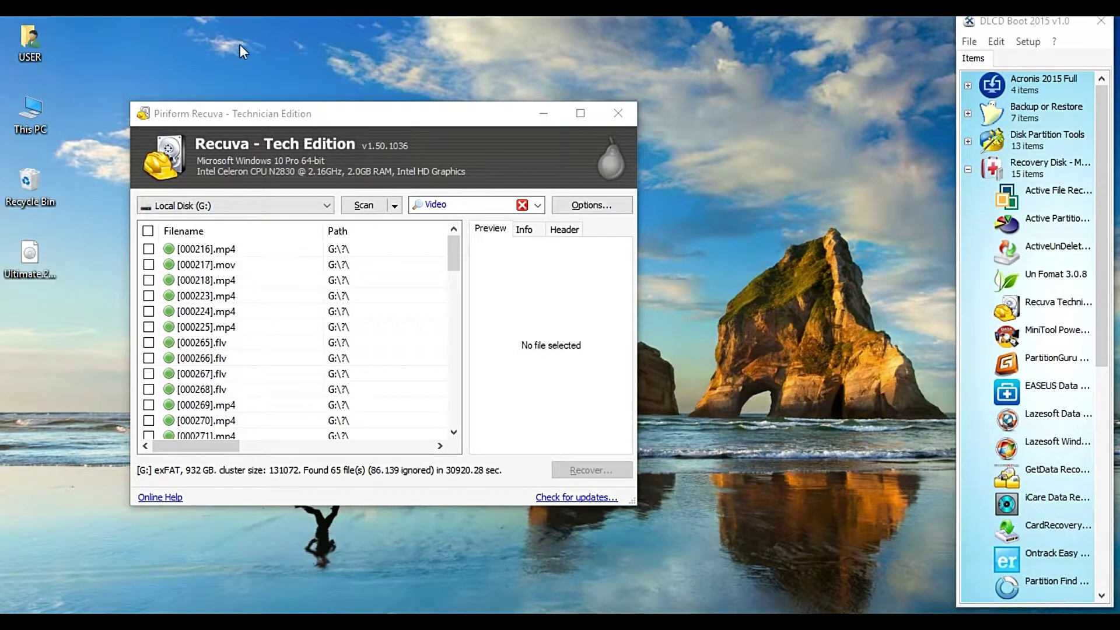
# Mark all the found video files for recovery and check the list through to its end.
pyautogui.click(148, 231)
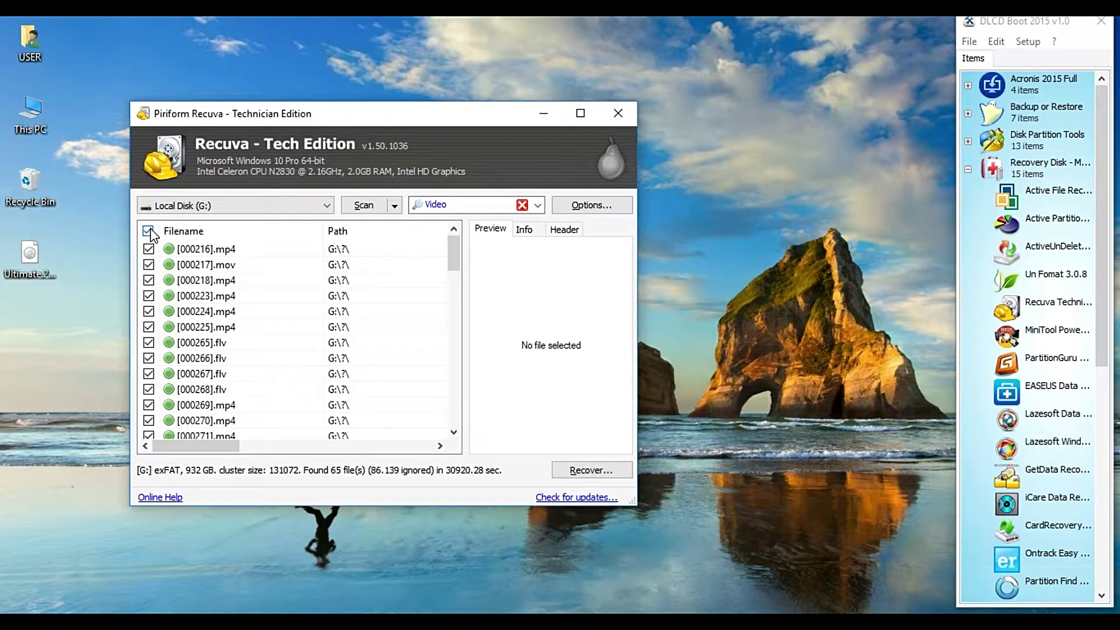
pyautogui.moveTo(453, 252); pyautogui.dragTo(466, 405)
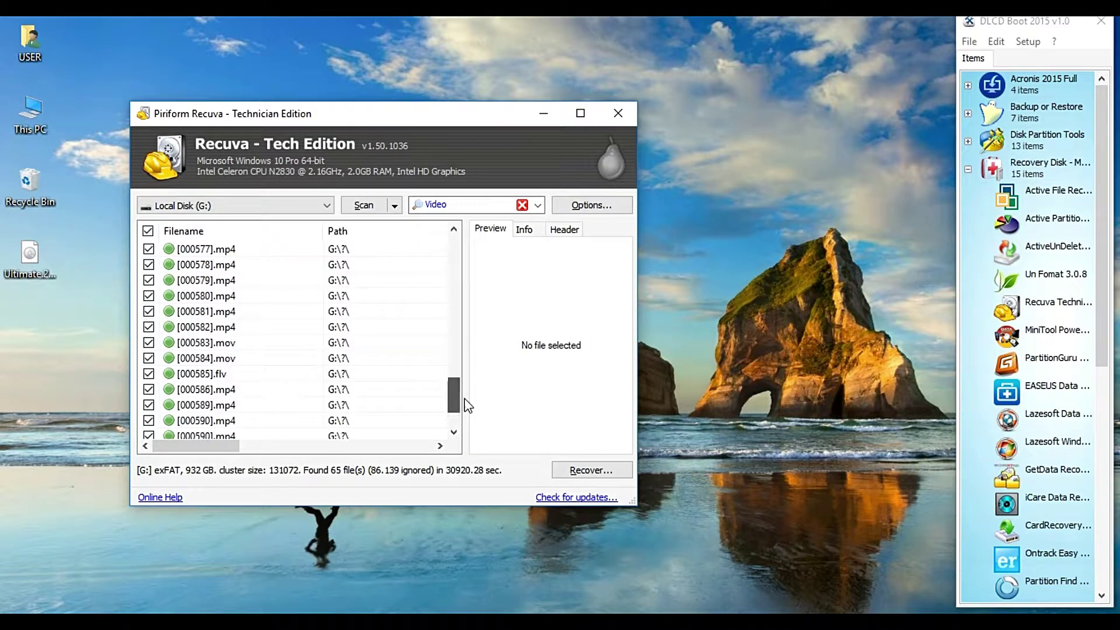
pyautogui.click(454, 433)
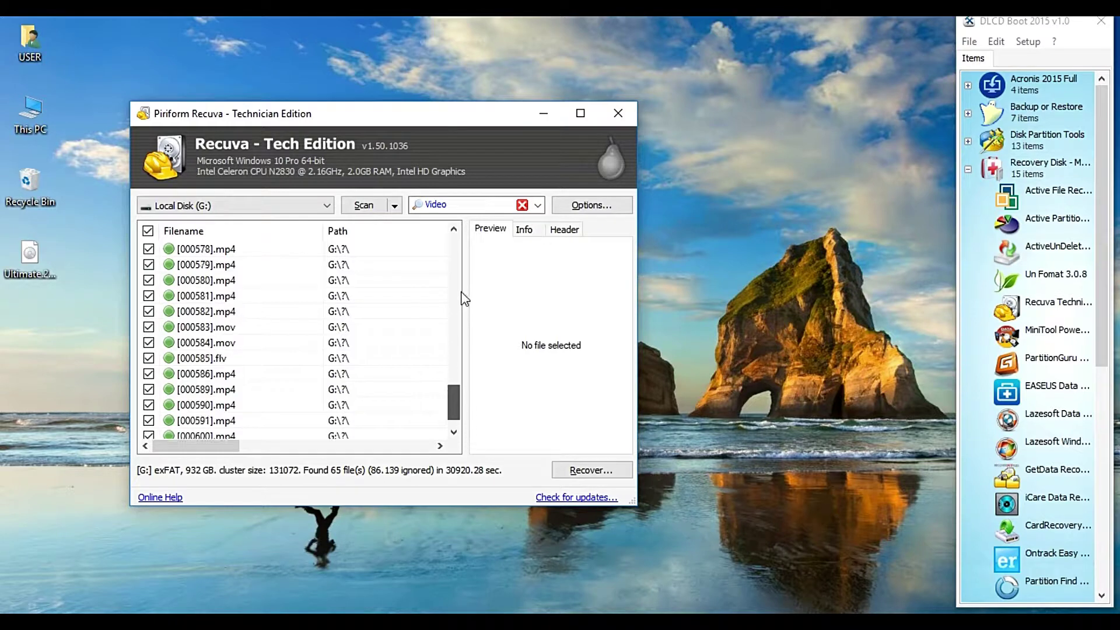
pyautogui.moveTo(465, 298); pyautogui.dragTo(465, 233)
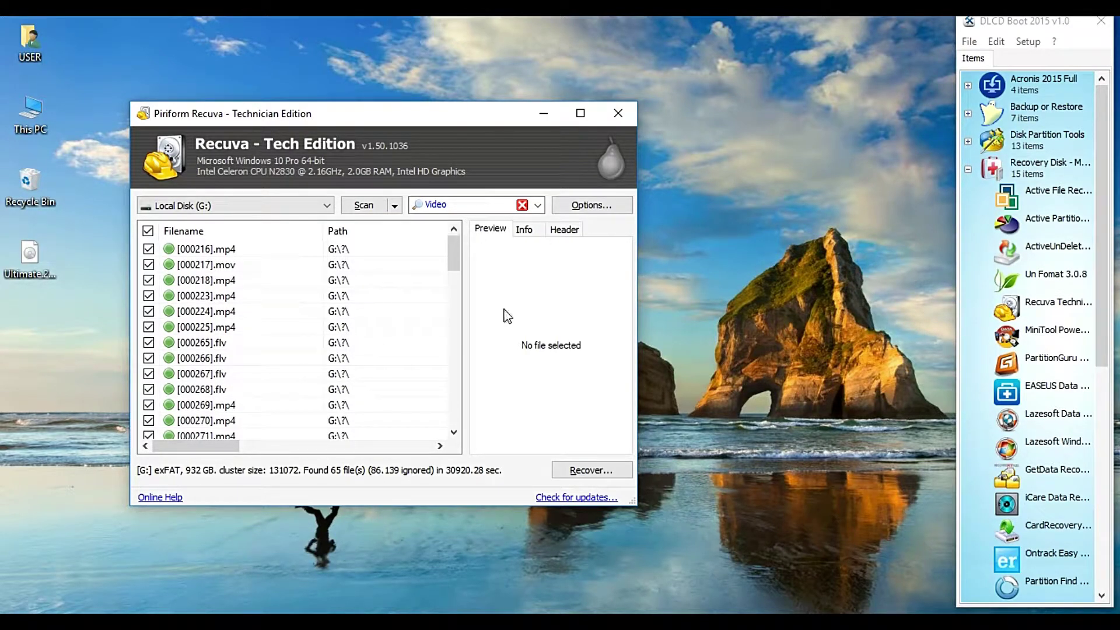
# Start recovering the marked files and create a destination folder named Video inside the Recover folder on New Volume (D:).
pyautogui.click(577, 471)
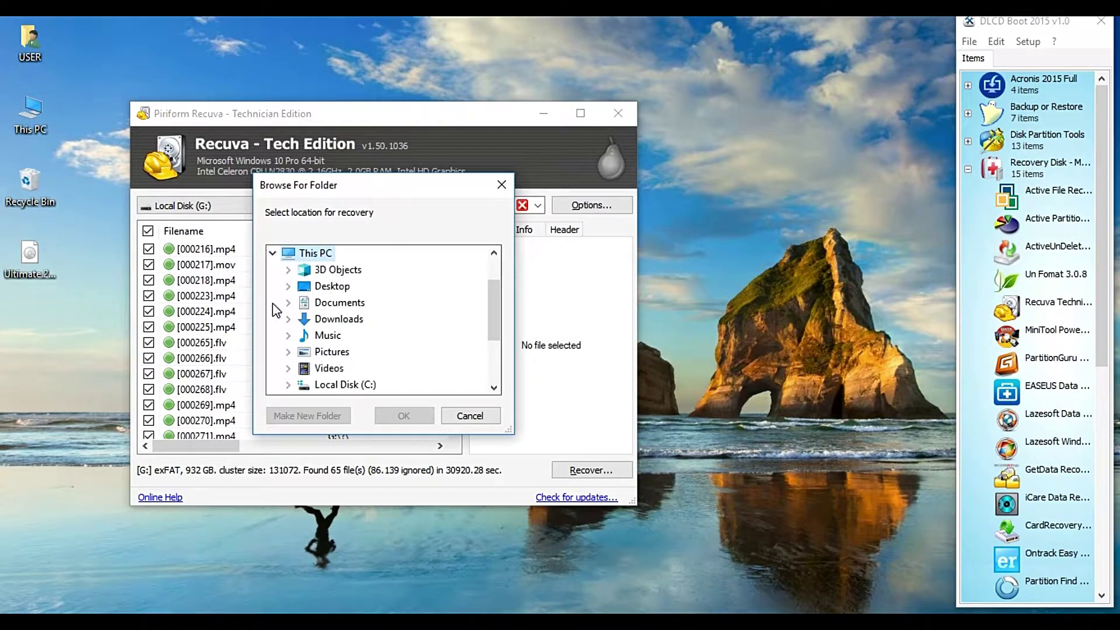
pyautogui.moveTo(492, 301); pyautogui.dragTo(492, 324)
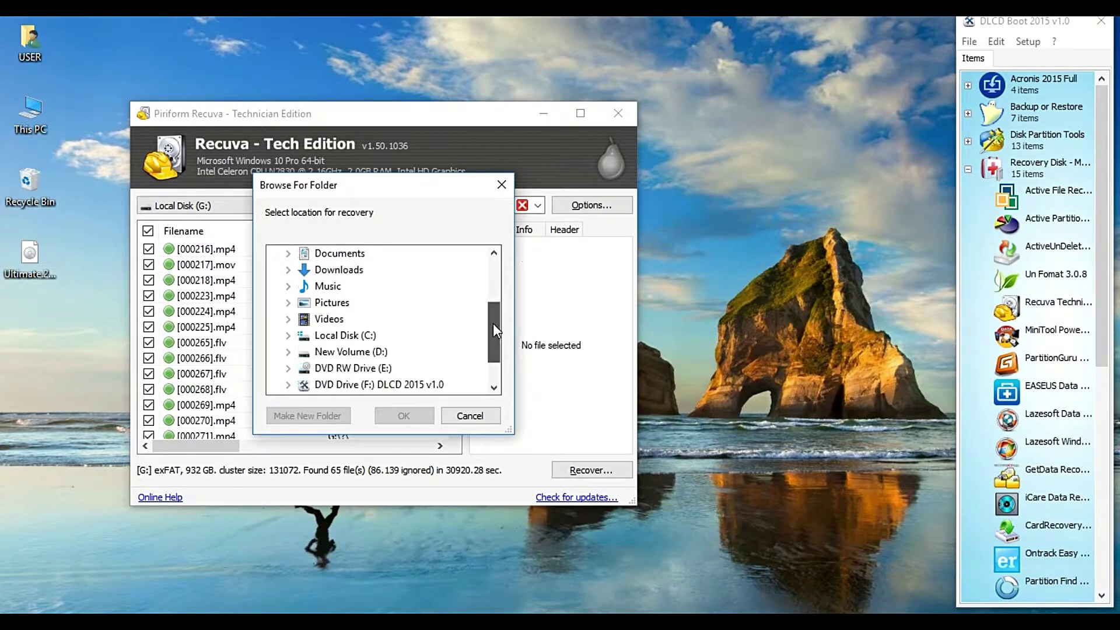
pyautogui.click(288, 352)
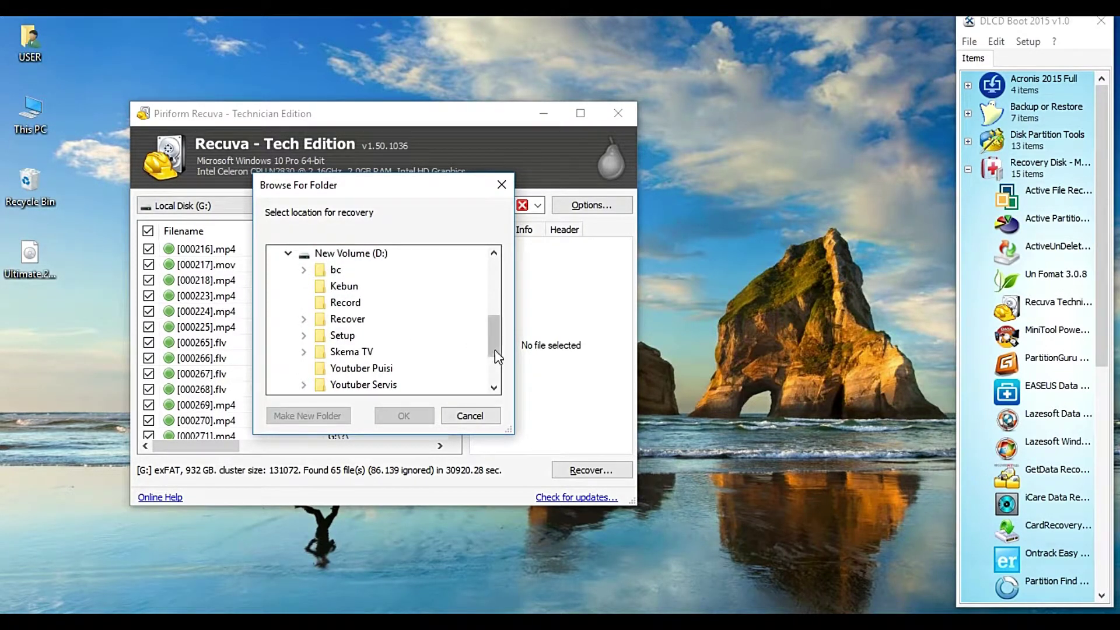
pyautogui.moveTo(497, 349)
pyautogui.mouseDown()
pyautogui.moveTo(498, 368)
pyautogui.moveTo(496, 353)
pyautogui.mouseUp()
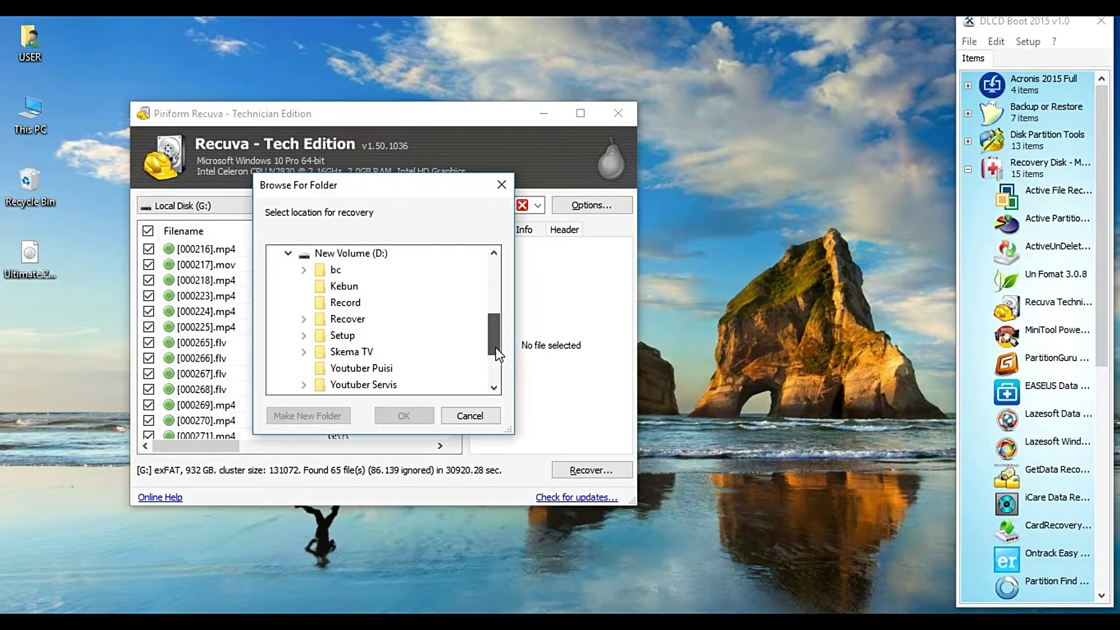
pyautogui.click(303, 319)
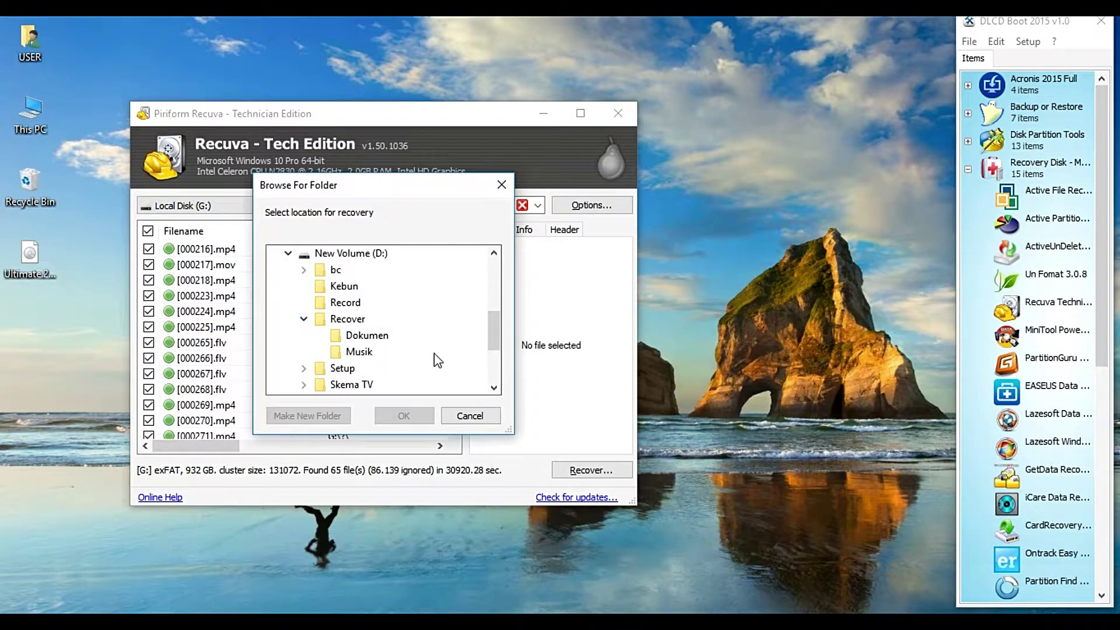
pyautogui.click(357, 321)
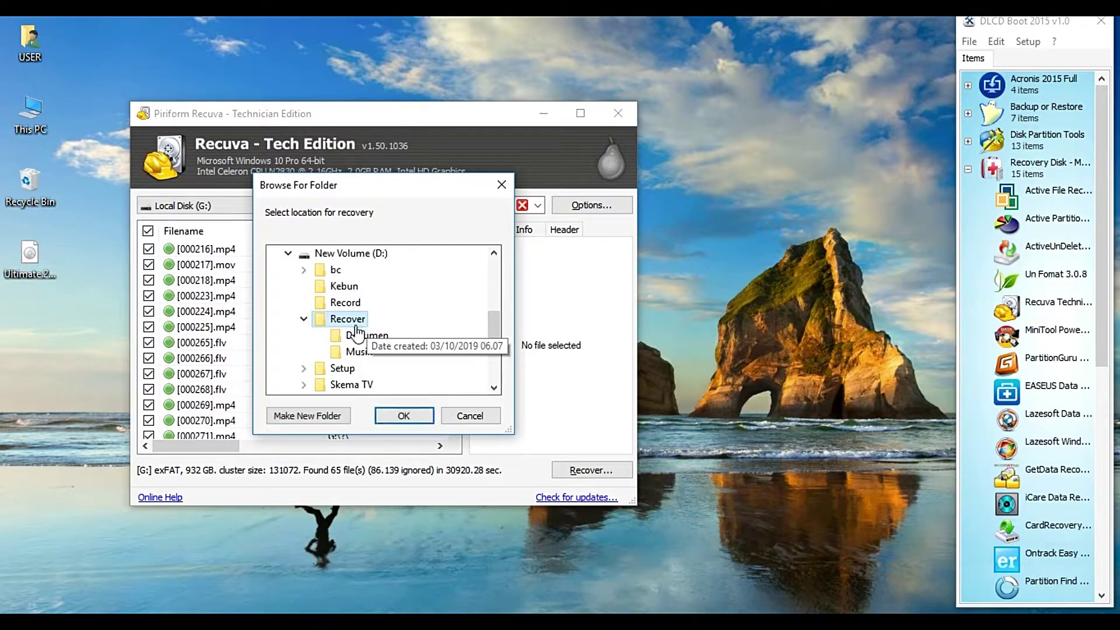
pyautogui.click(321, 416)
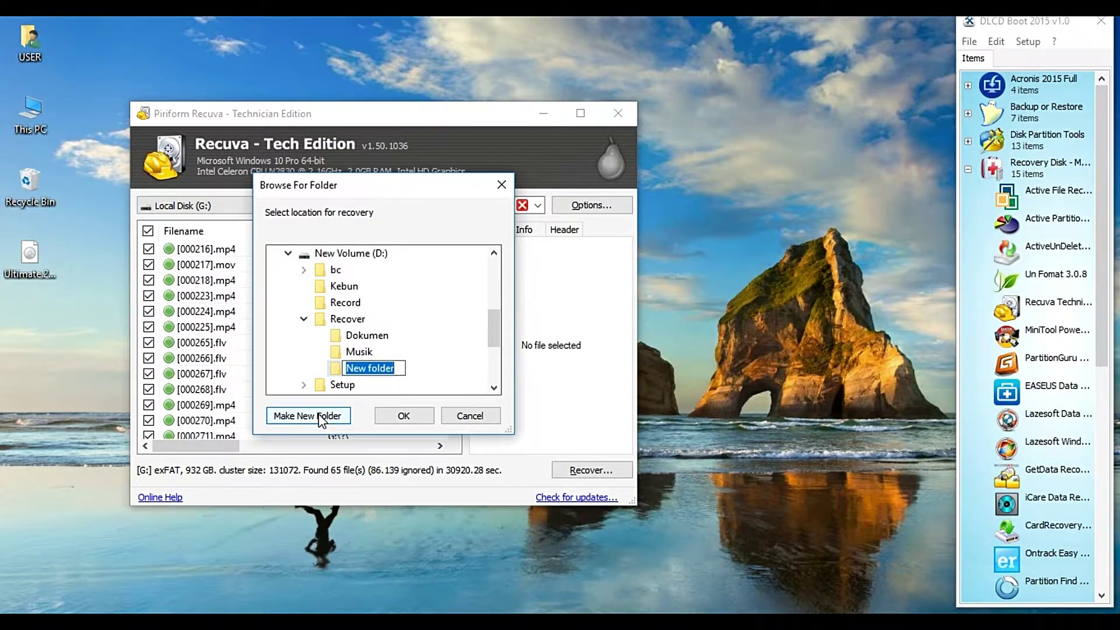
pyautogui.write('Video')
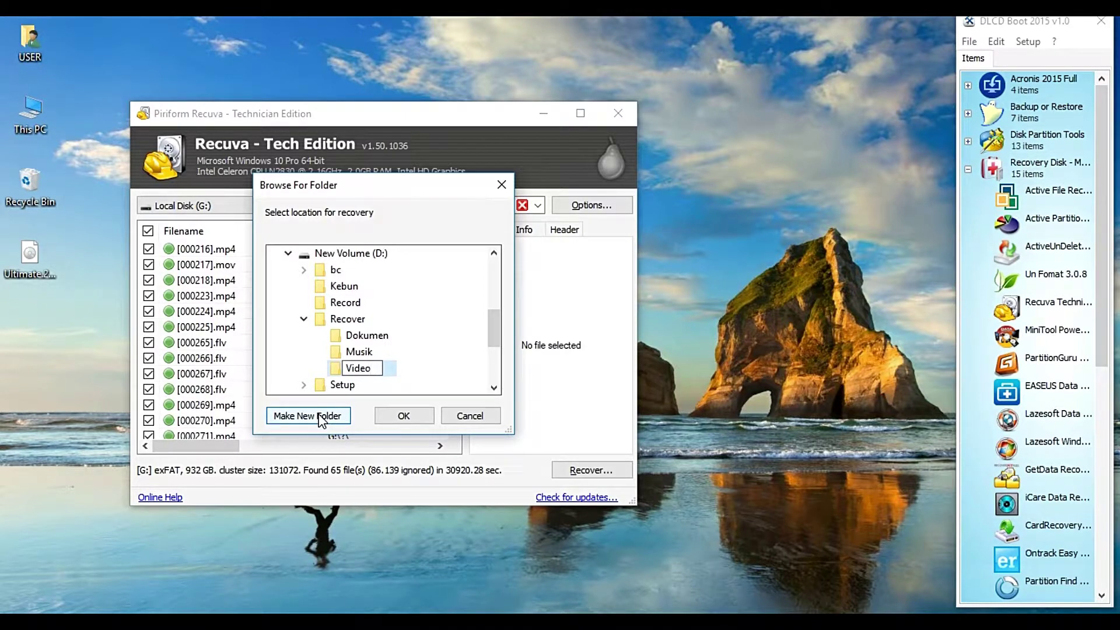
pyautogui.press('Escape')
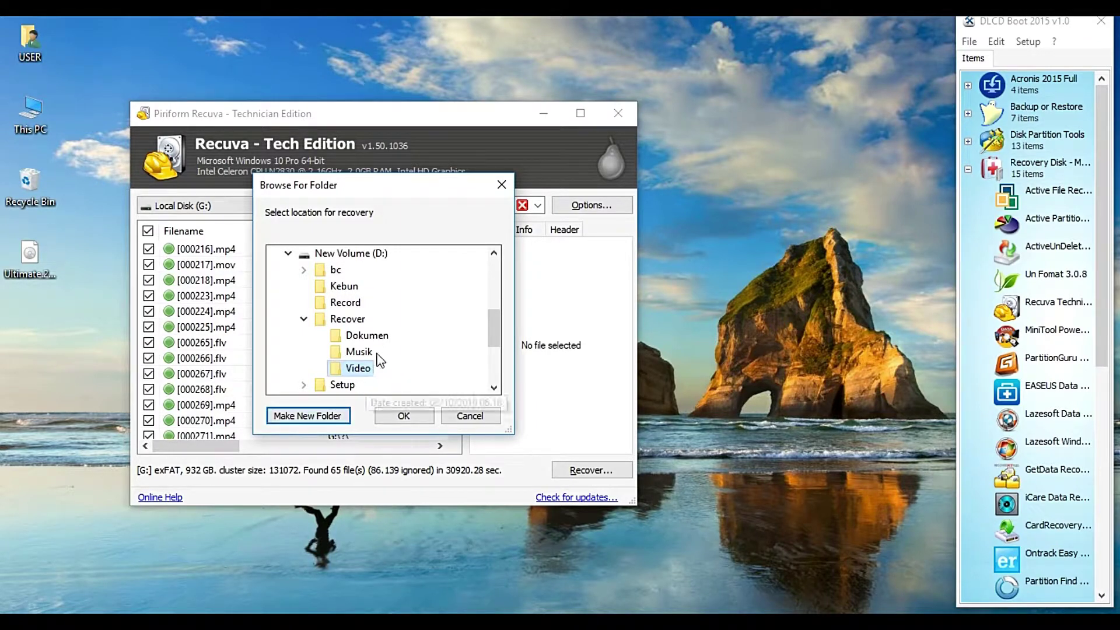
# Recover the marked video files into the new Video folder and close the completion report.
pyautogui.click(399, 417)
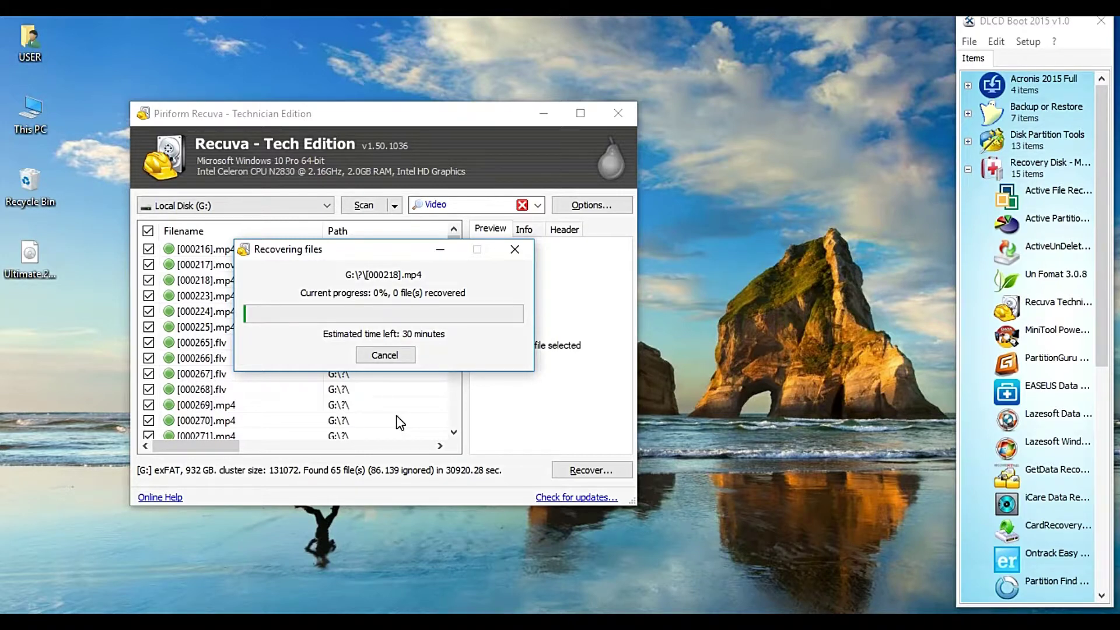
pyautogui.click(744, 382)
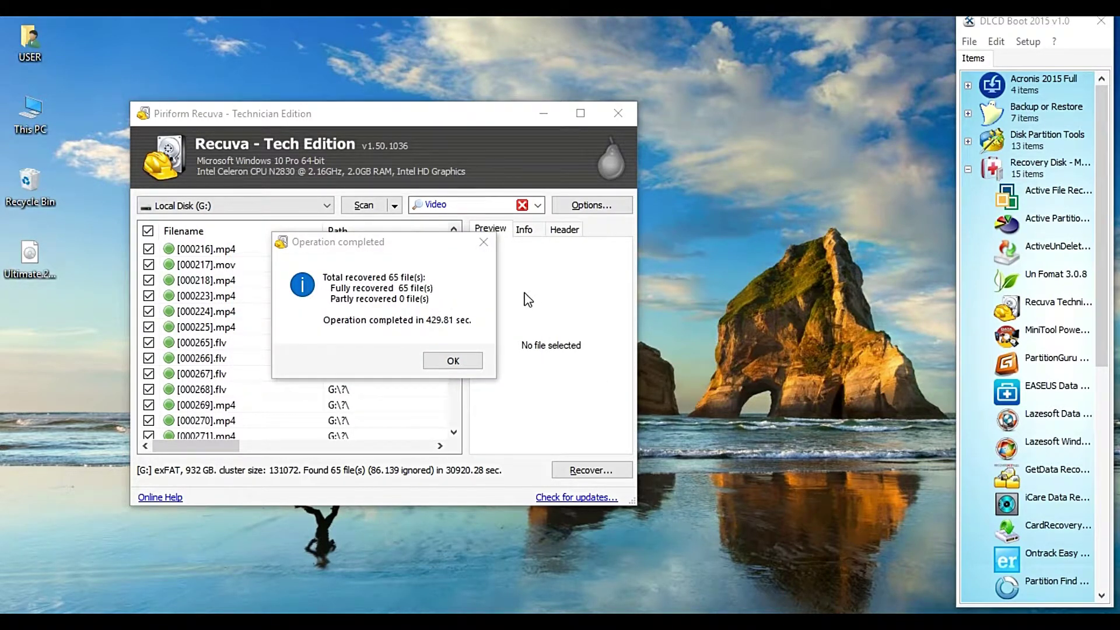
pyautogui.click(403, 253)
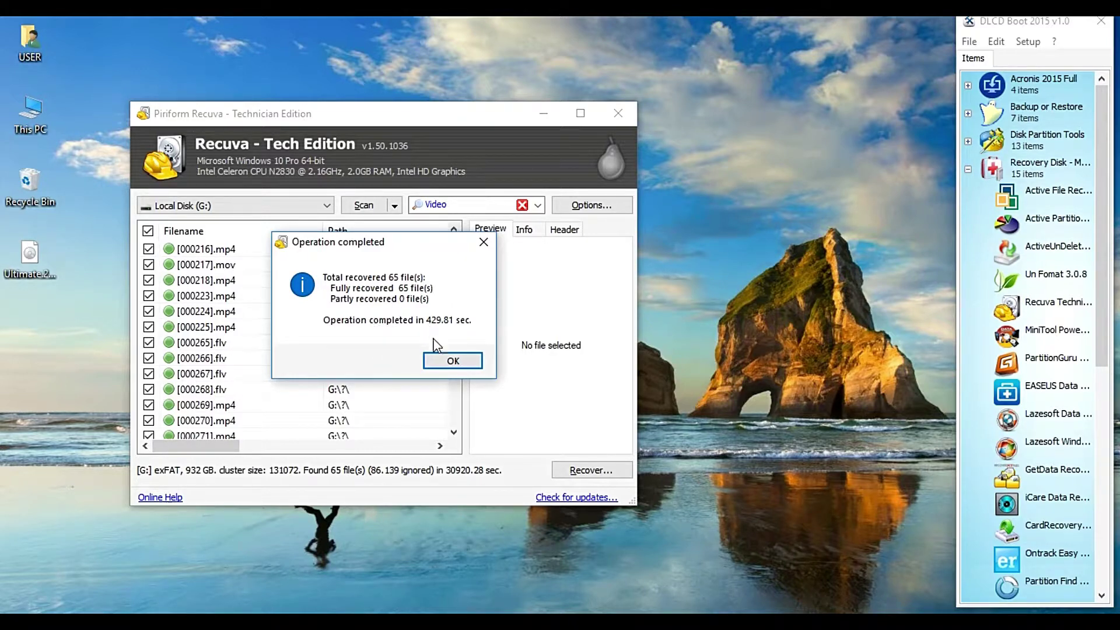
pyautogui.click(445, 362)
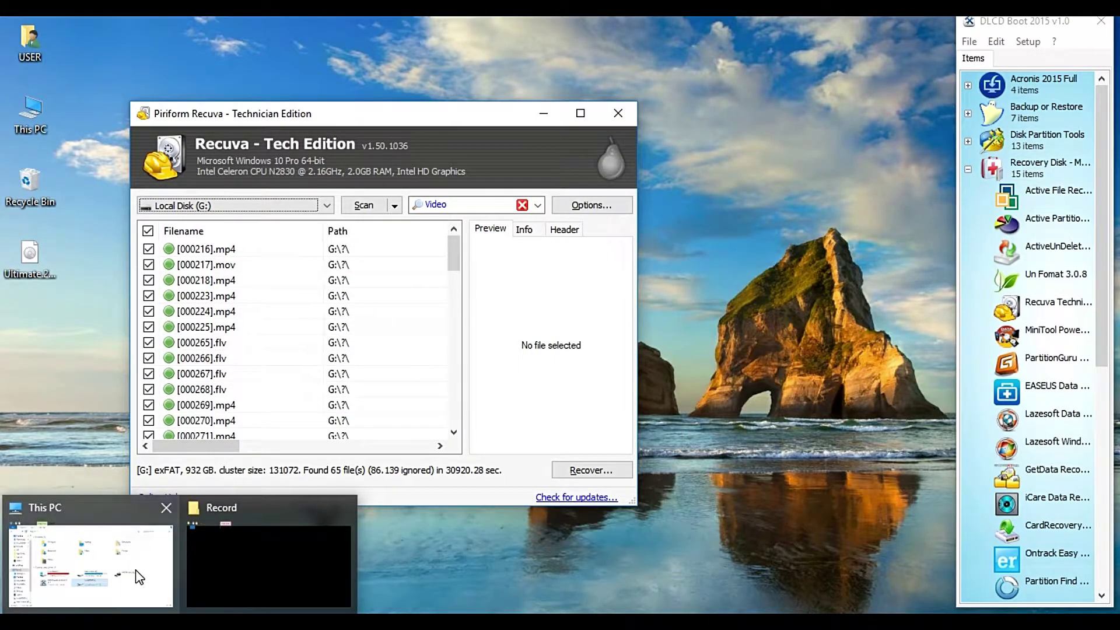
# Open the Video folder inside Recover on New Volume (D:) in File Explorer, check the recovered files, and close the window.
pyautogui.click(137, 574)
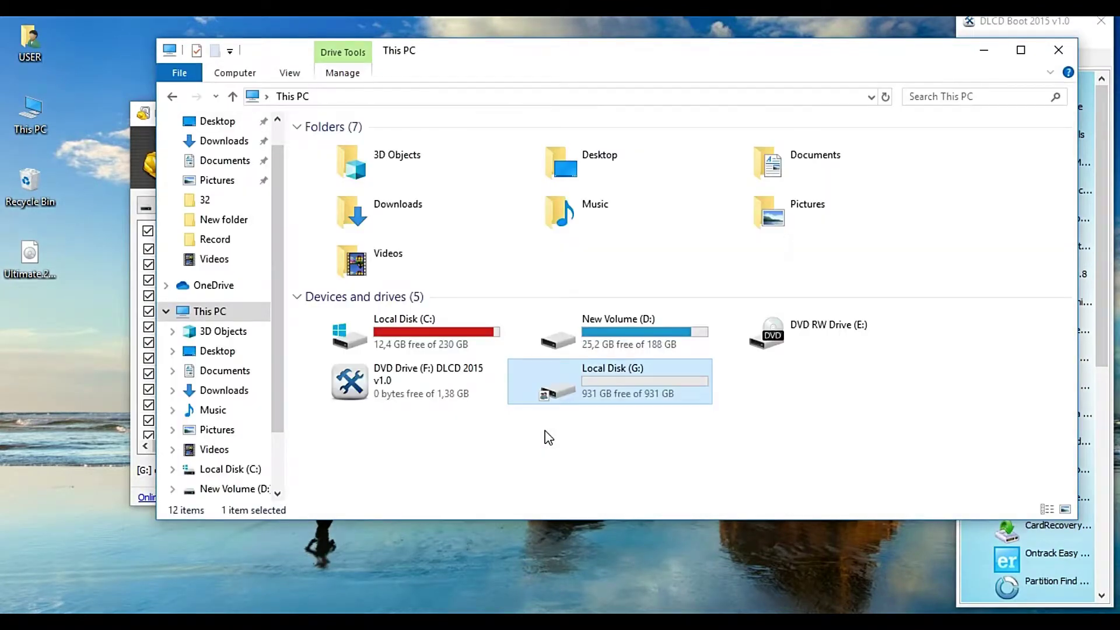
pyautogui.click(624, 323)
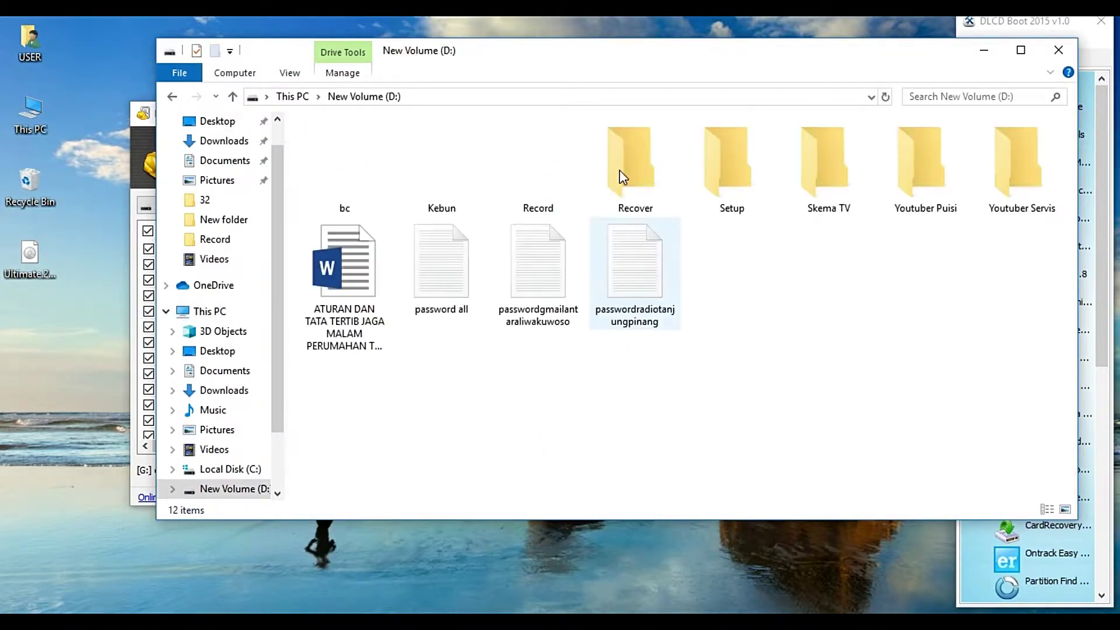
pyautogui.doubleClick(636, 169)
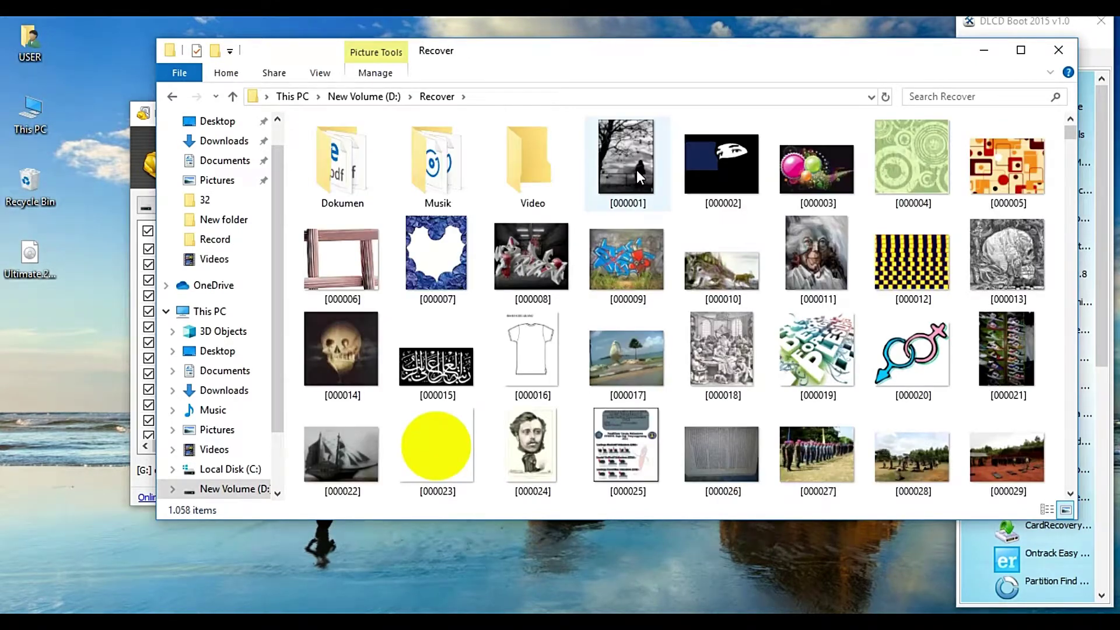
pyautogui.doubleClick(556, 170)
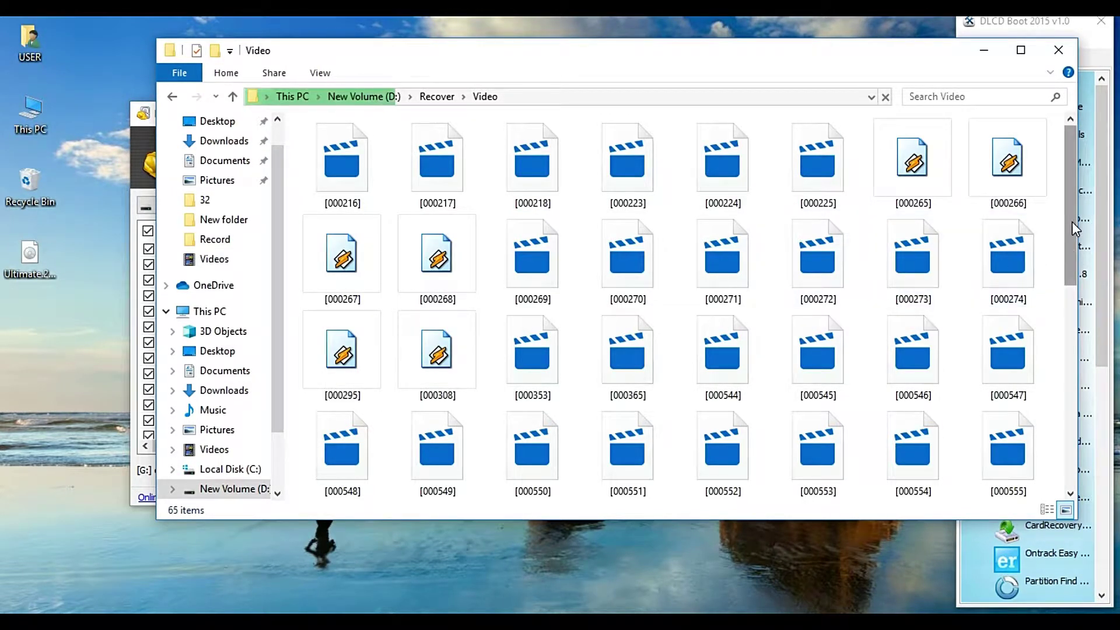
pyautogui.moveTo(1073, 221); pyautogui.dragTo(1062, 187)
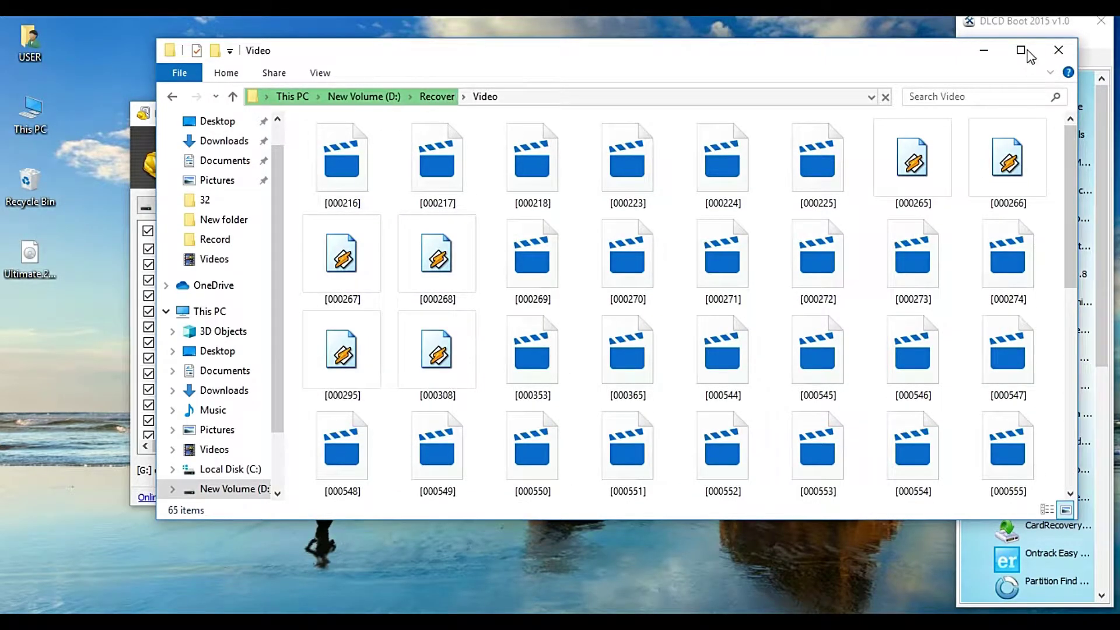
pyautogui.click(1056, 55)
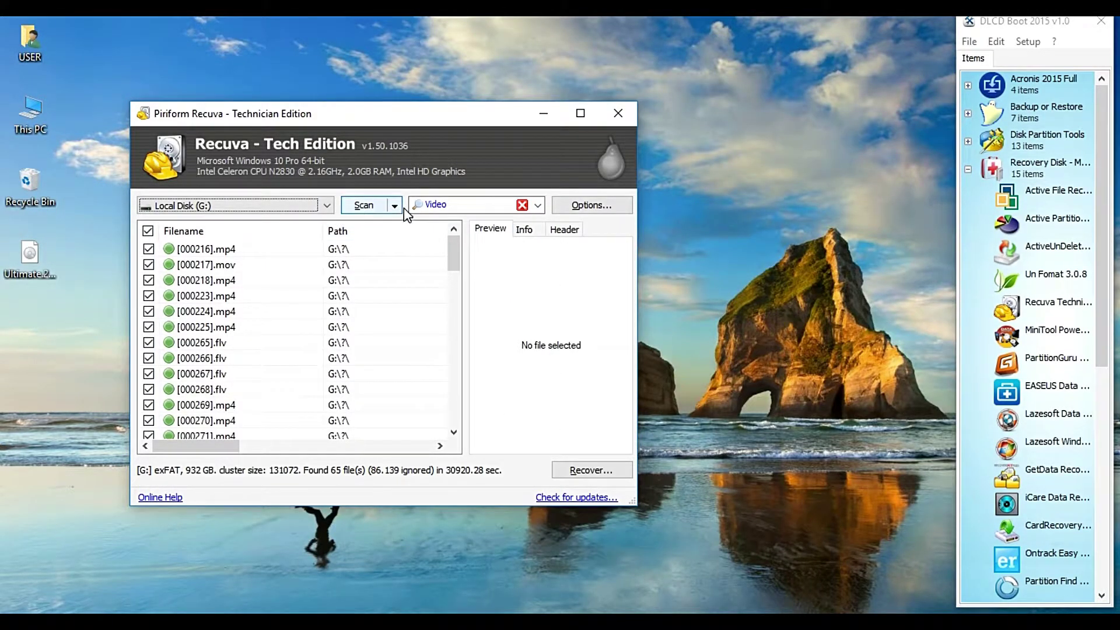
# Set Recuva's file type filter to Compressed.
pyautogui.click(537, 206)
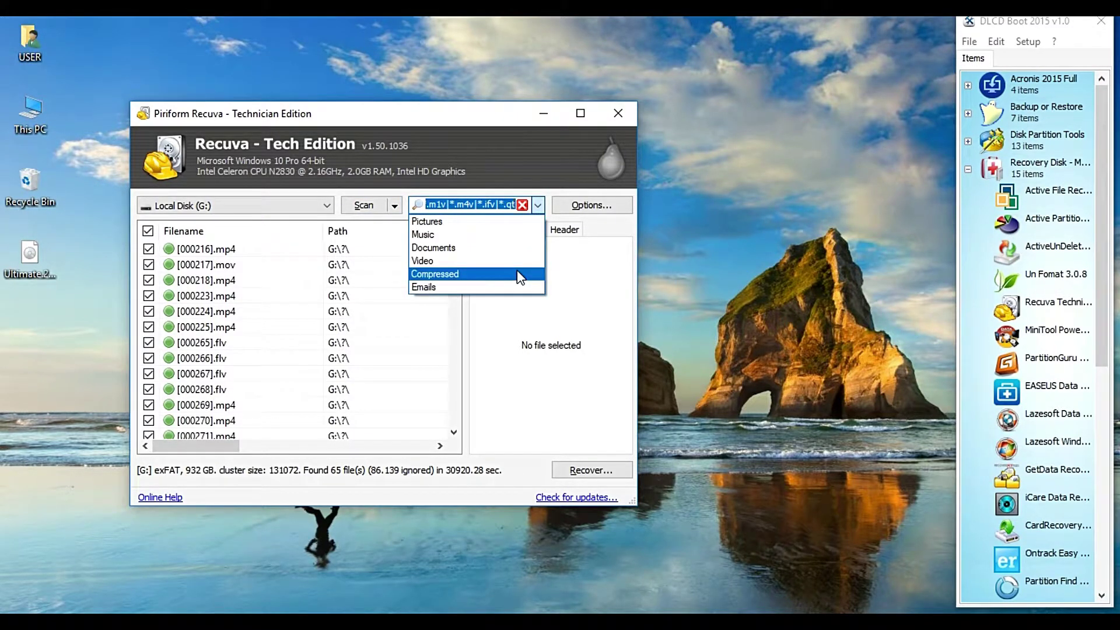
pyautogui.click(519, 275)
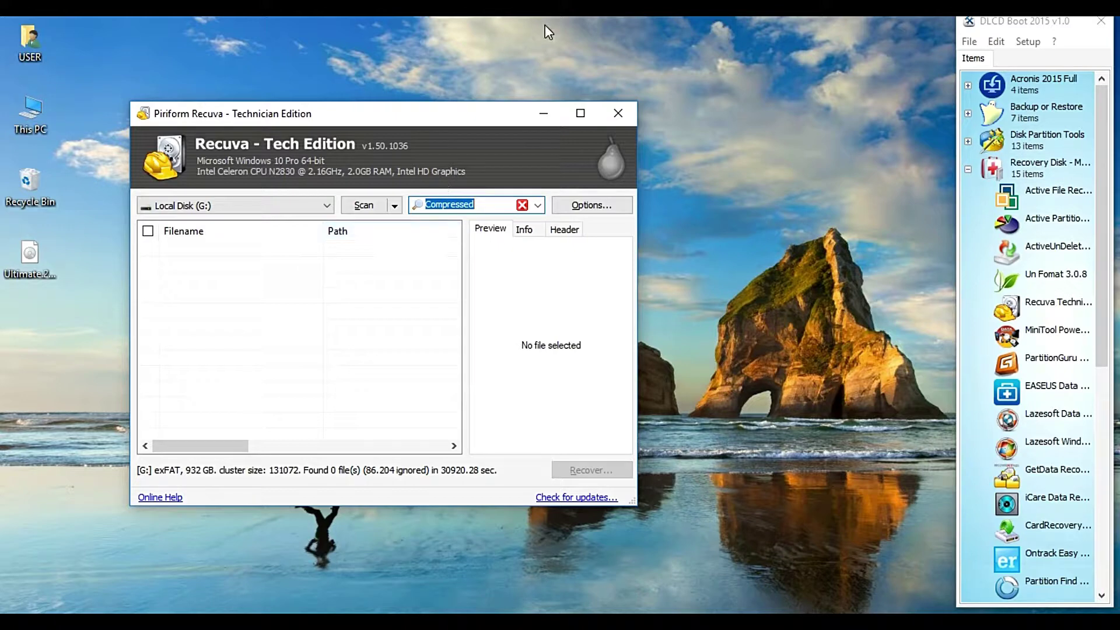
pyautogui.click(735, 38)
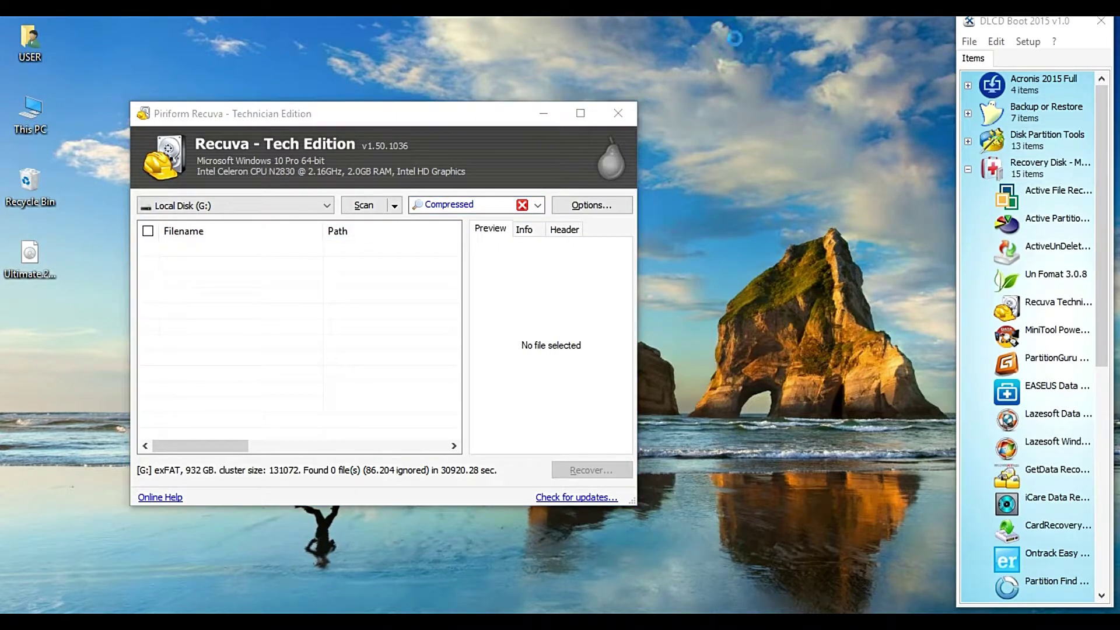
pyautogui.rightClick(735, 38)
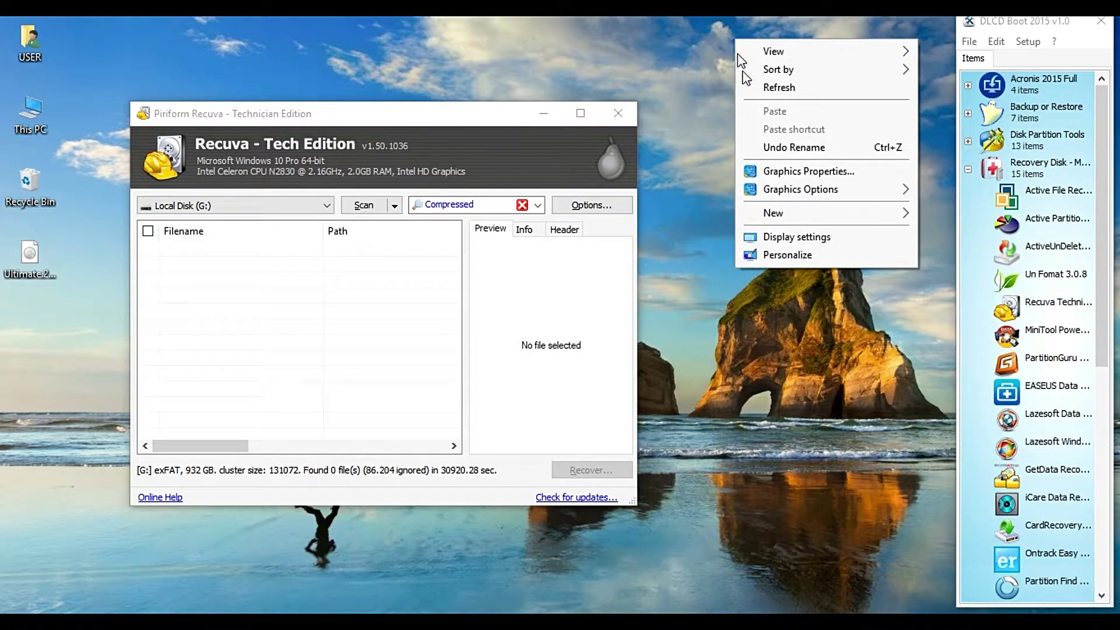
pyautogui.click(781, 87)
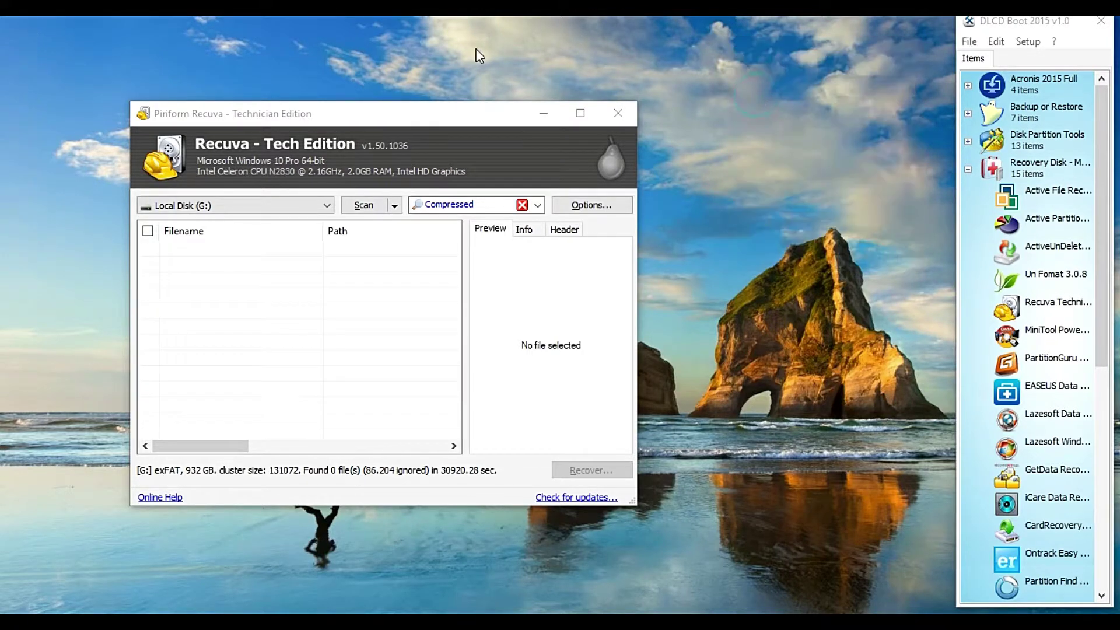
# Scan Local Disk (G:) for deleted compressed files, accepting the repeat scan with Deep Scan enabled.
pyautogui.click(395, 205)
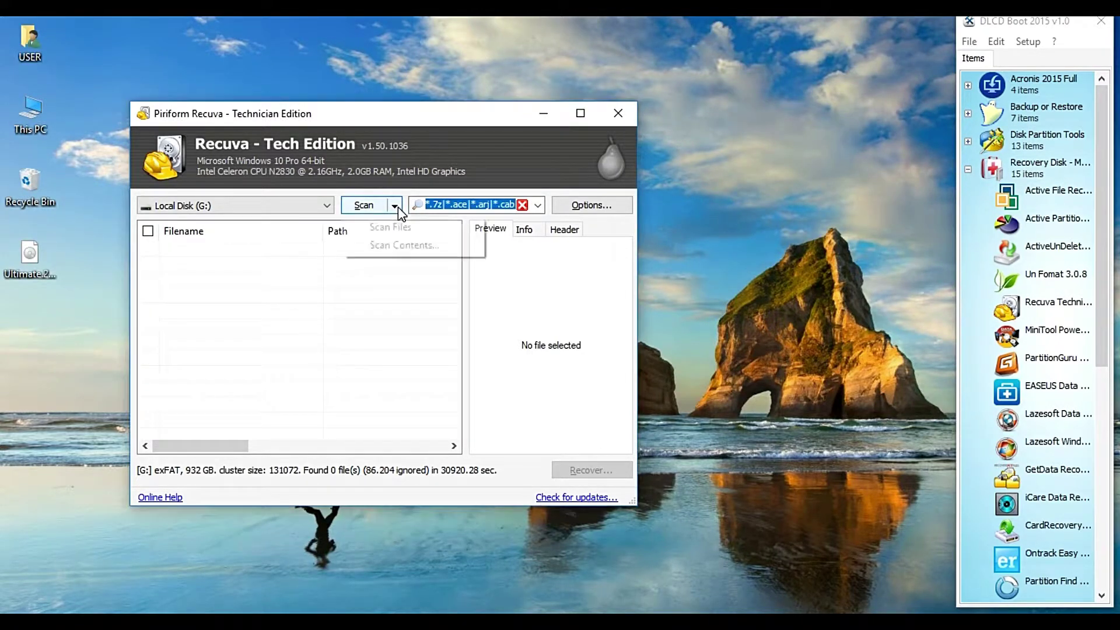
pyautogui.click(361, 207)
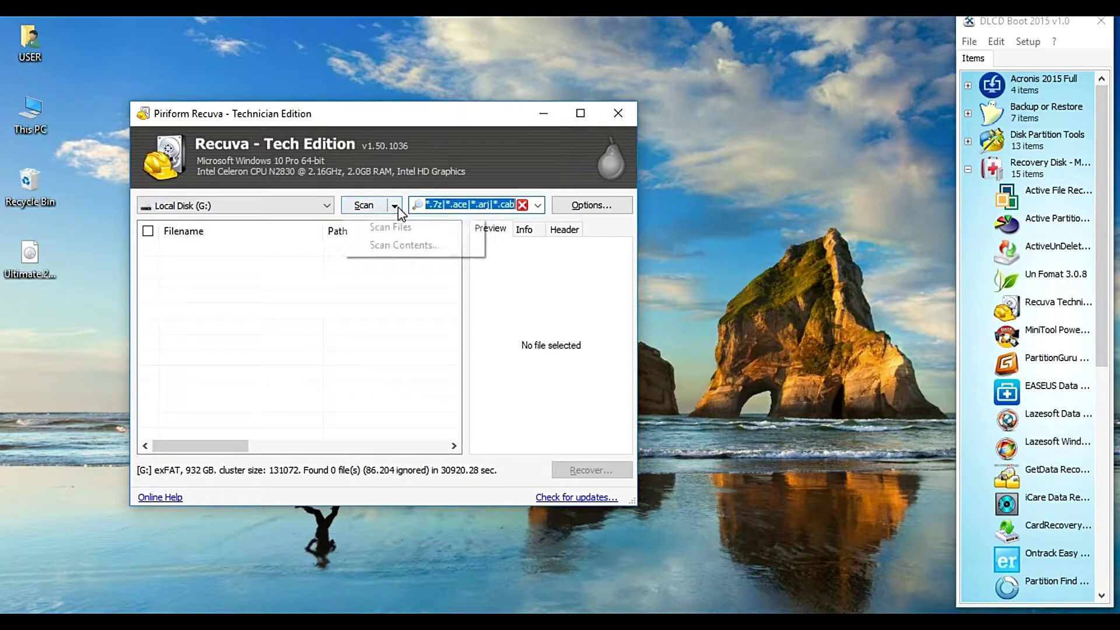
pyautogui.click(362, 208)
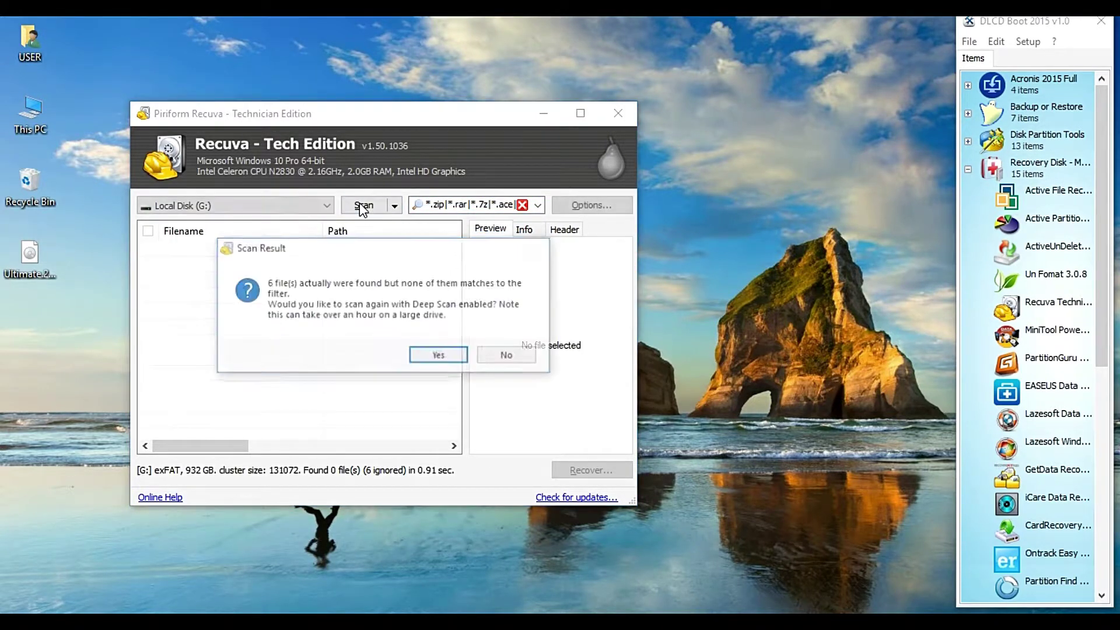
pyautogui.click(459, 358)
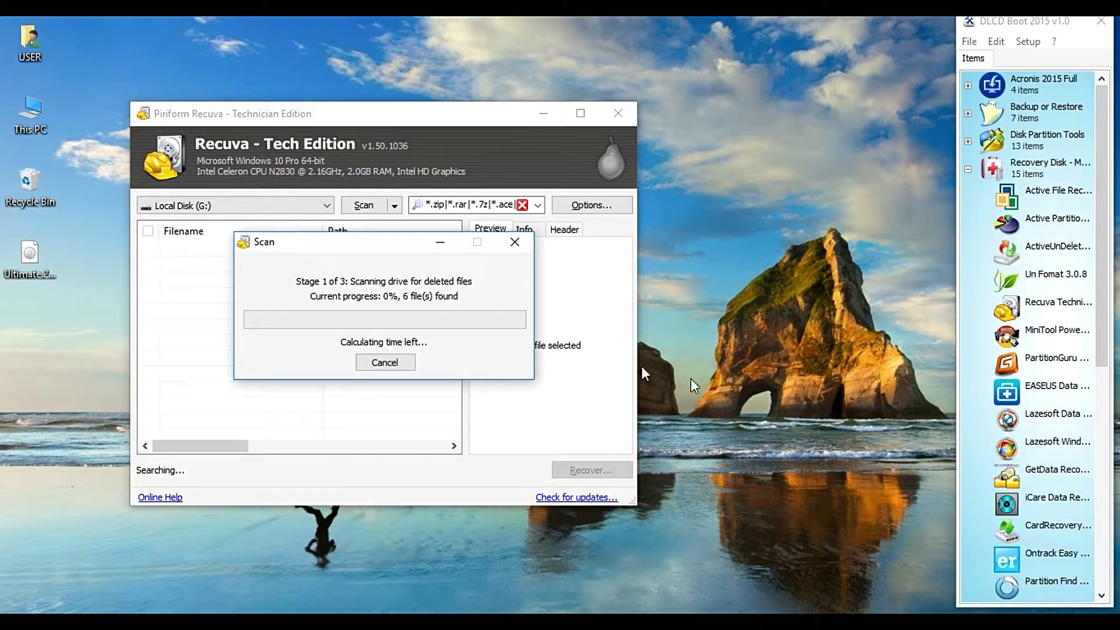
pyautogui.click(725, 388)
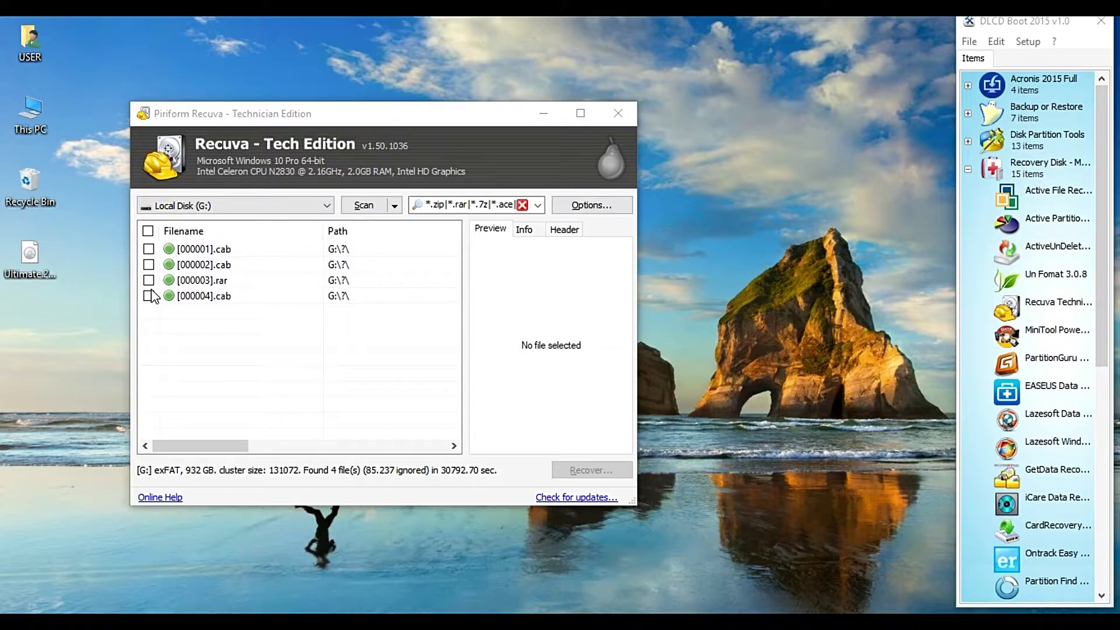
# Mark all found compressed files for recovery and create a destination folder named Compressed inside Recover on New Volume (D:).
pyautogui.click(148, 231)
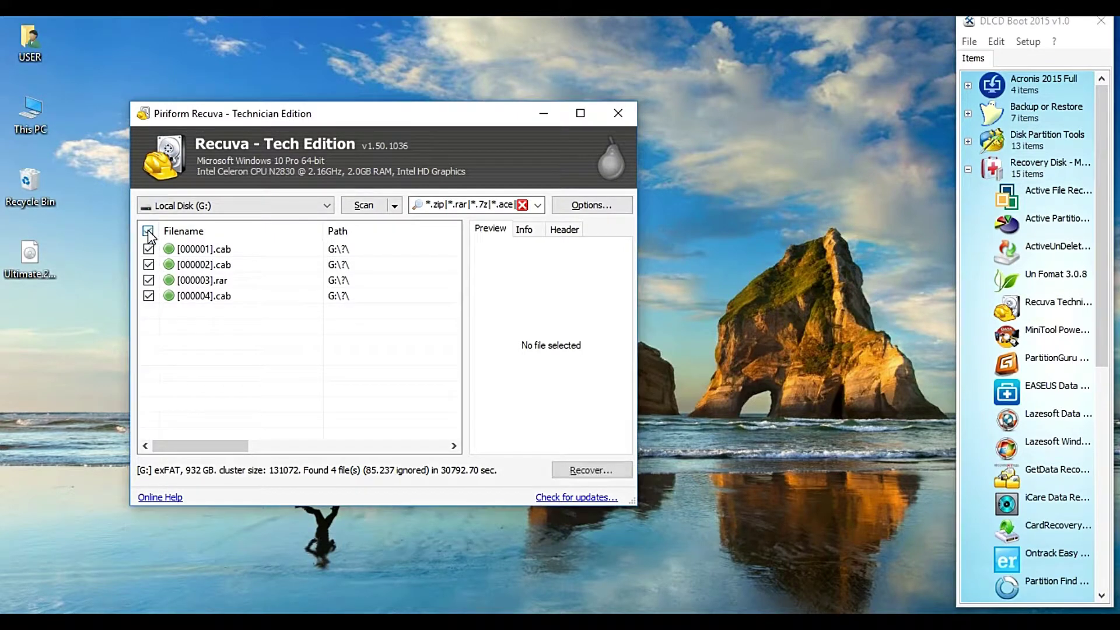
pyautogui.click(594, 471)
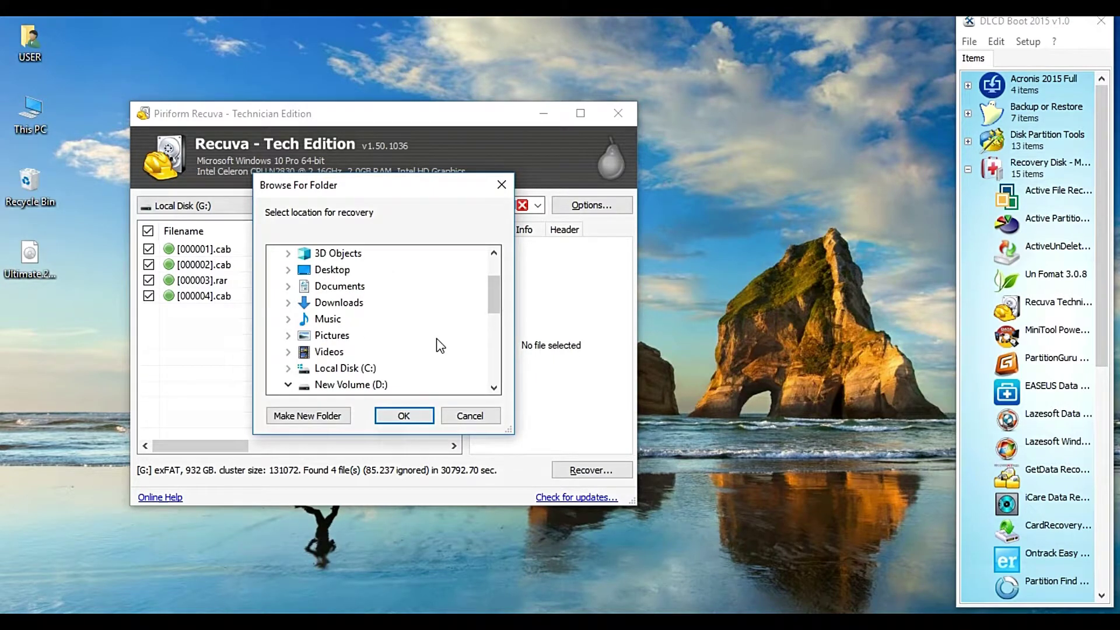
pyautogui.moveTo(495, 286); pyautogui.dragTo(491, 324)
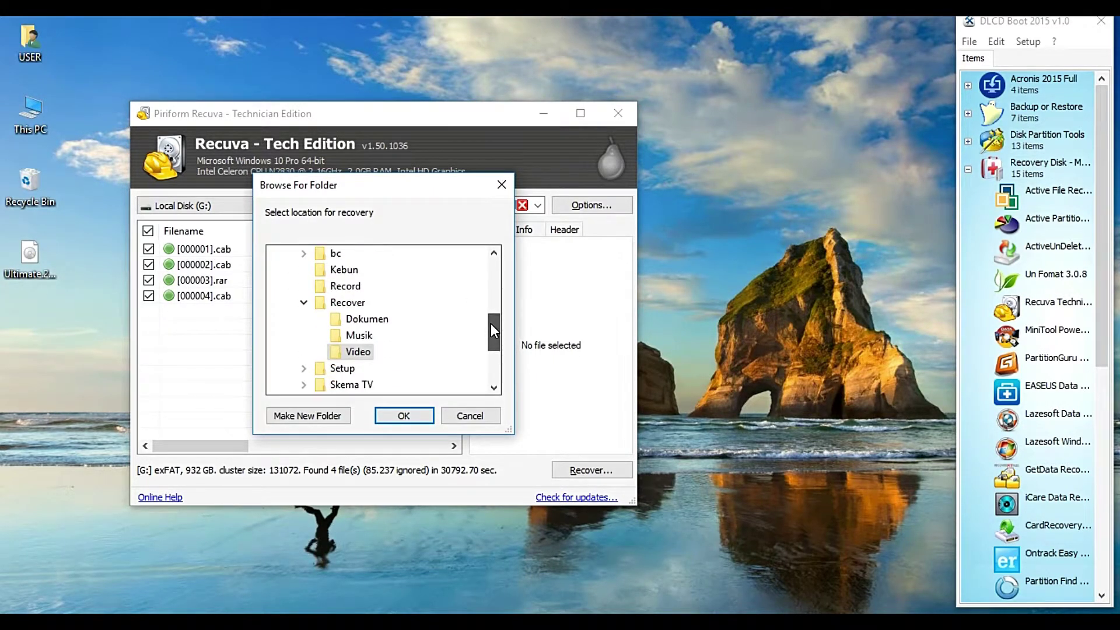
pyautogui.click(359, 303)
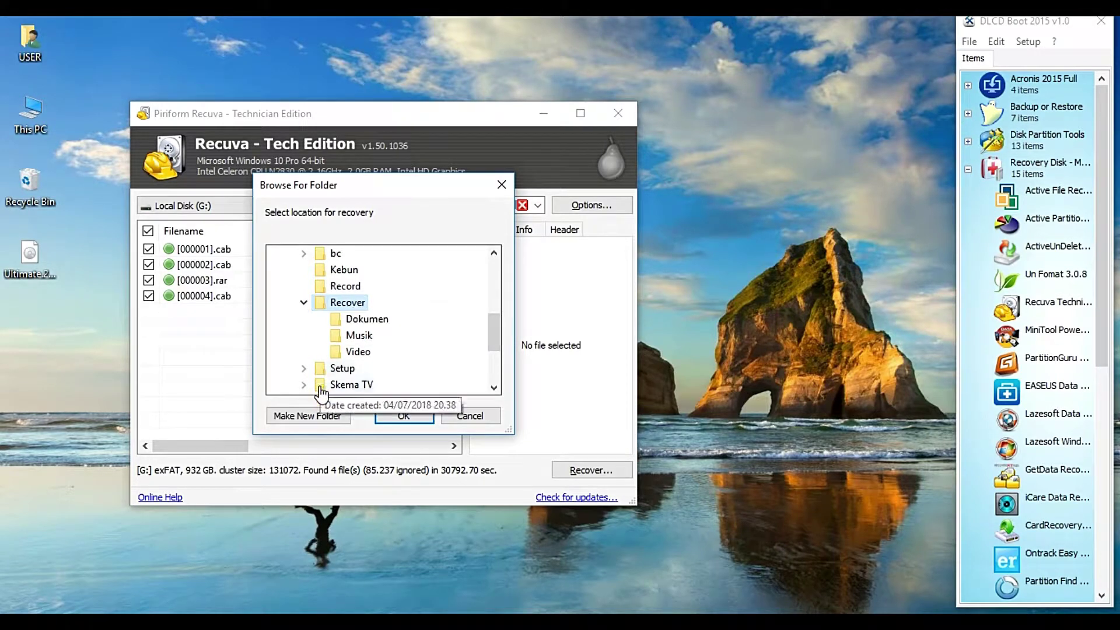
pyautogui.click(321, 415)
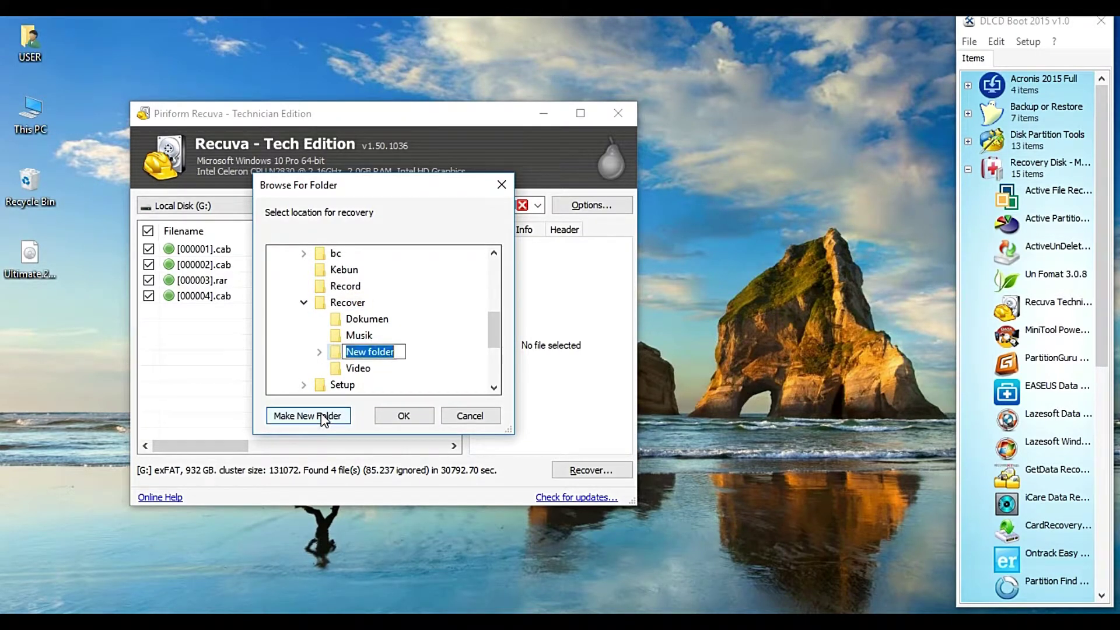
pyautogui.write('Comp')
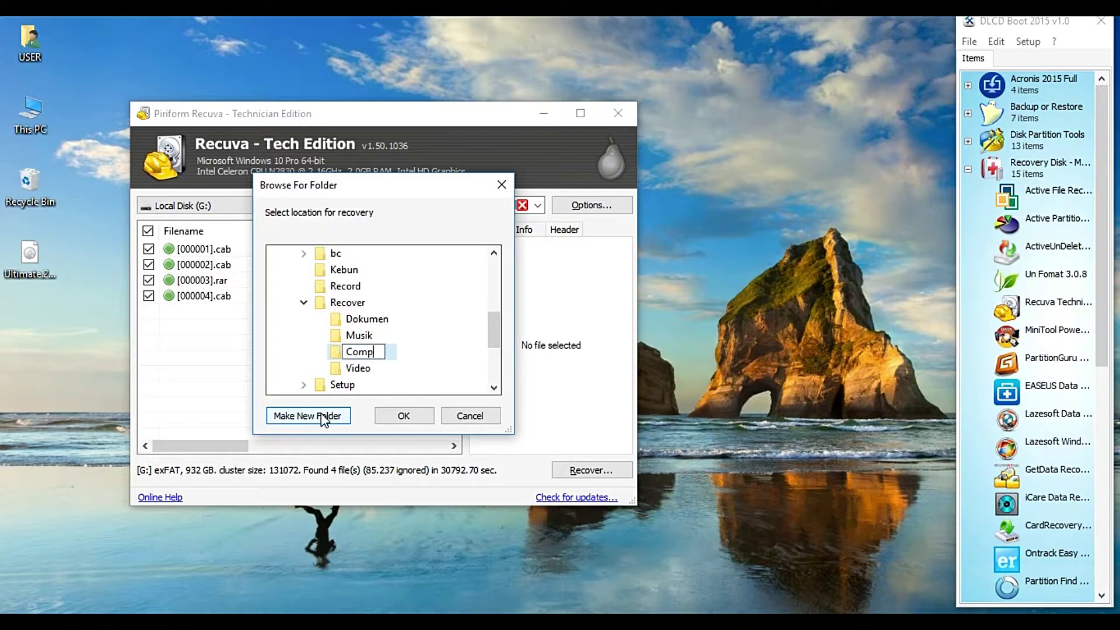
pyautogui.write('ressed')
pyautogui.press('Escape')
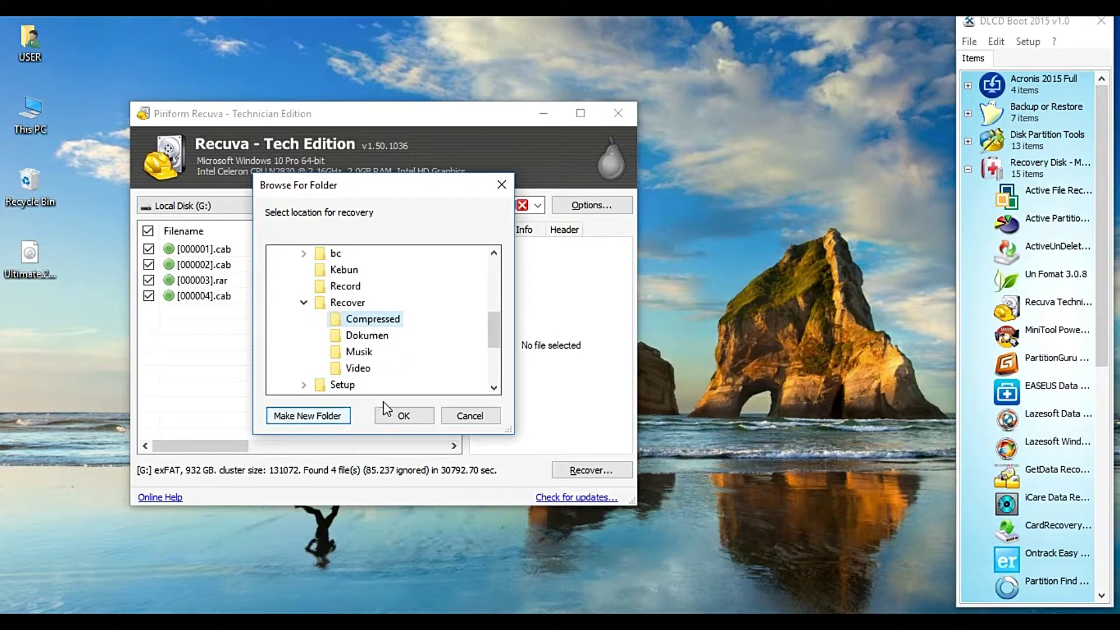
# Recover the marked files into the Compressed folder and close Recuva.
pyautogui.click(394, 415)
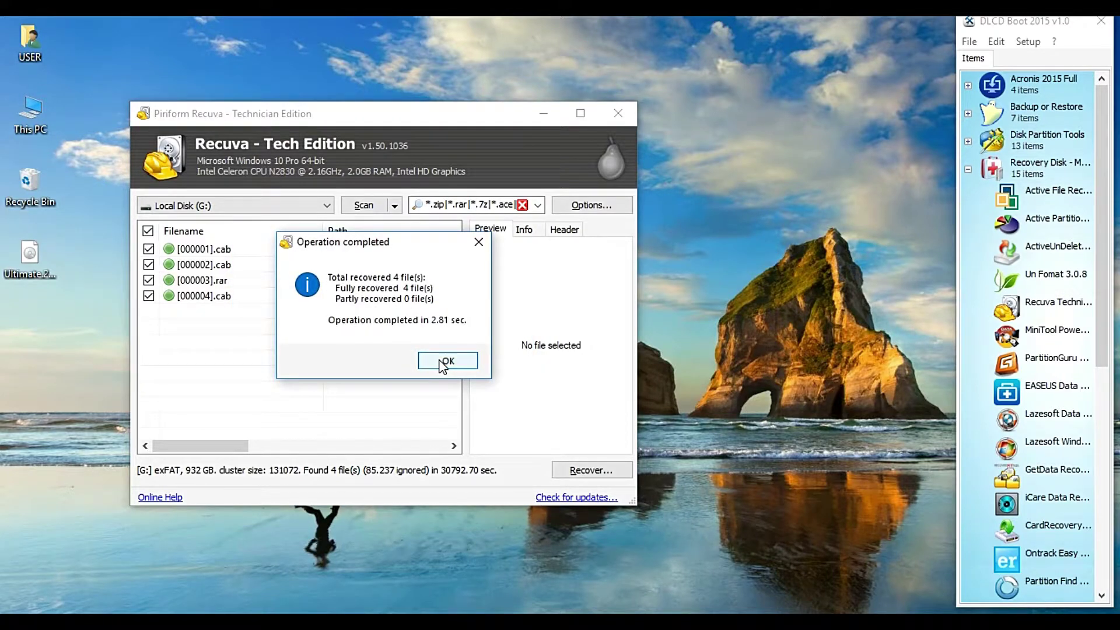
pyautogui.click(445, 361)
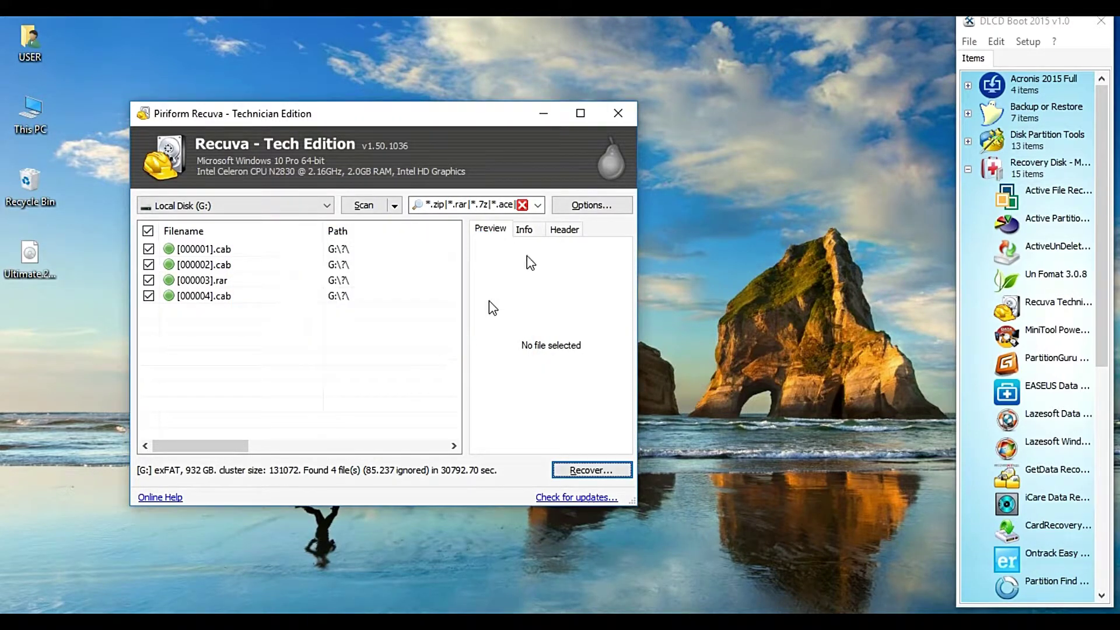
pyautogui.click(629, 115)
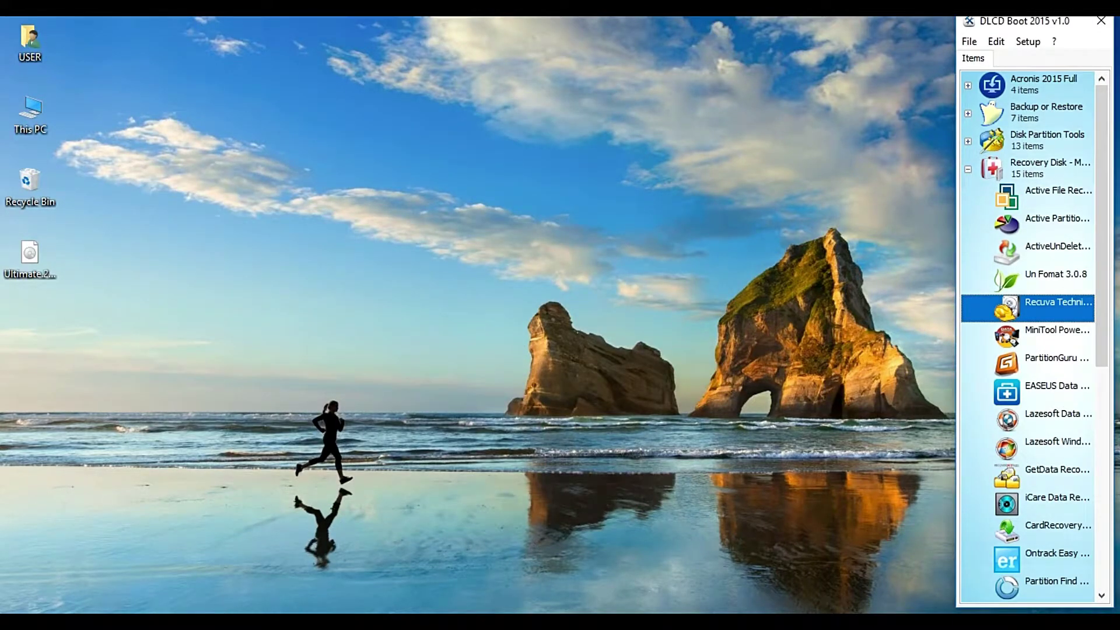
# Switch to the File Explorer window showing Video and open its parent Recover folder on New Volume (D:).
pyautogui.moveTo(180, 622)
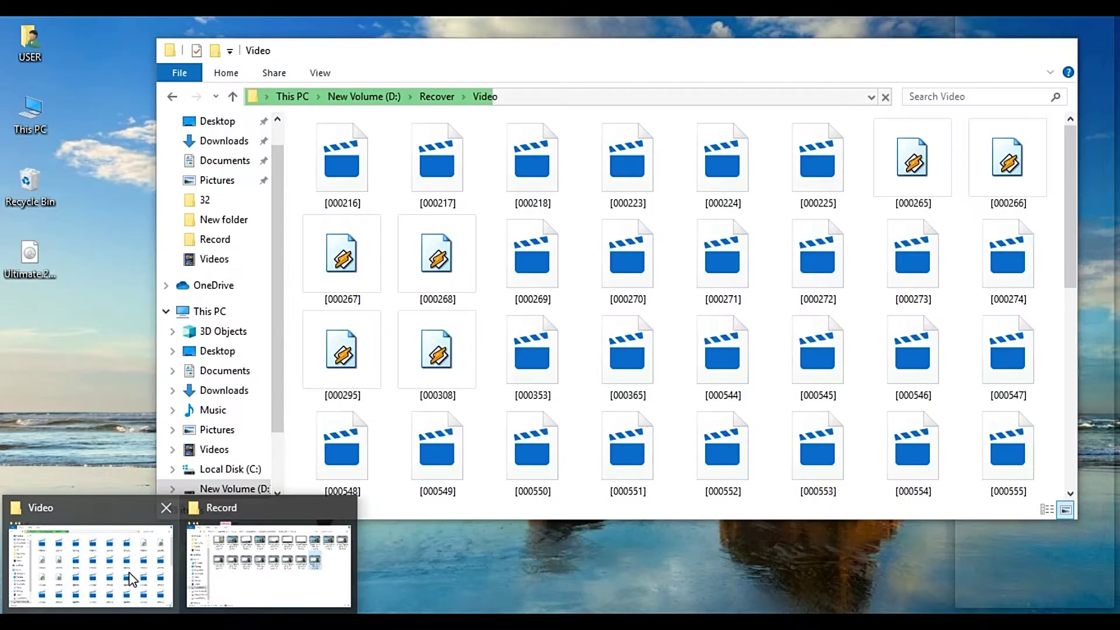
pyautogui.click(133, 580)
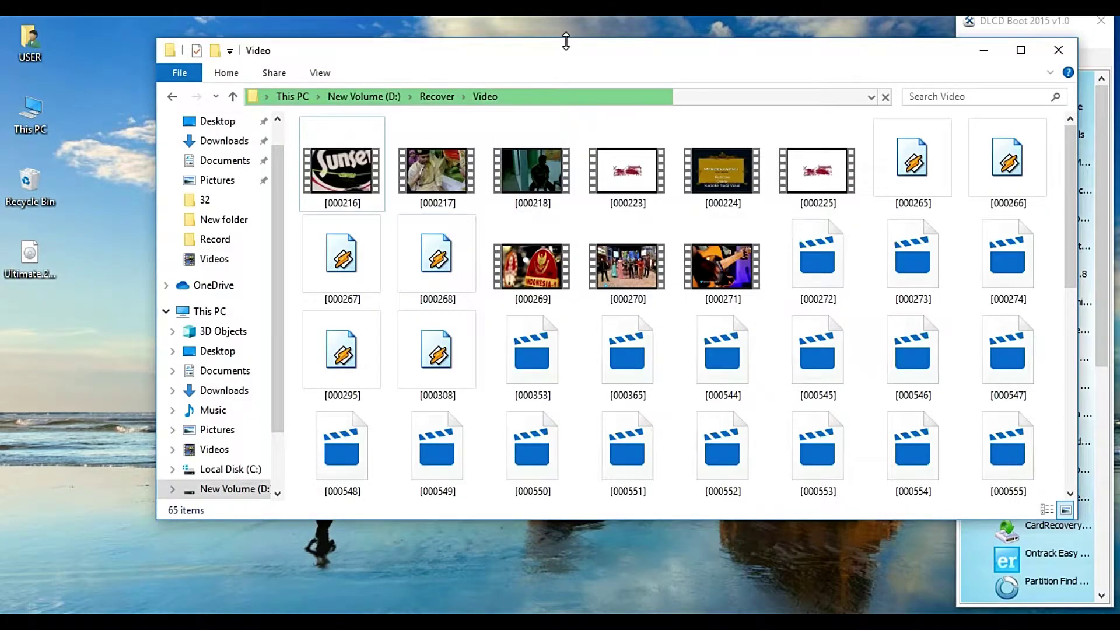
pyautogui.click(440, 101)
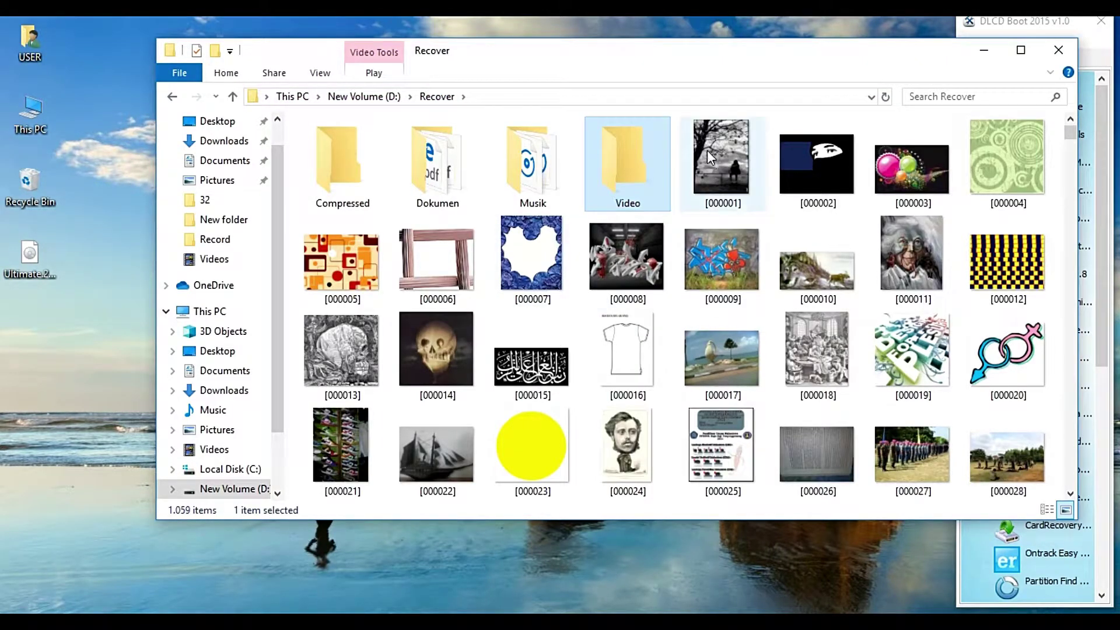
# Cut all loose picture files in the Recover folder, from [000001] through the last file, leaving out the subfolders.
pyautogui.click(708, 155)
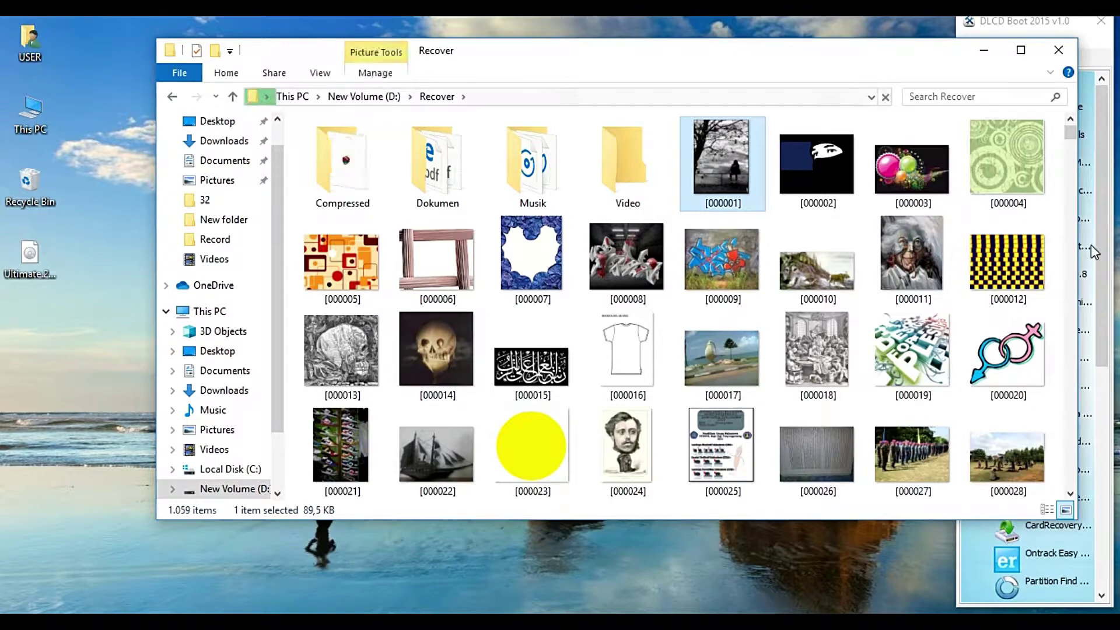
pyautogui.click(1071, 493)
pyautogui.click(1070, 137)
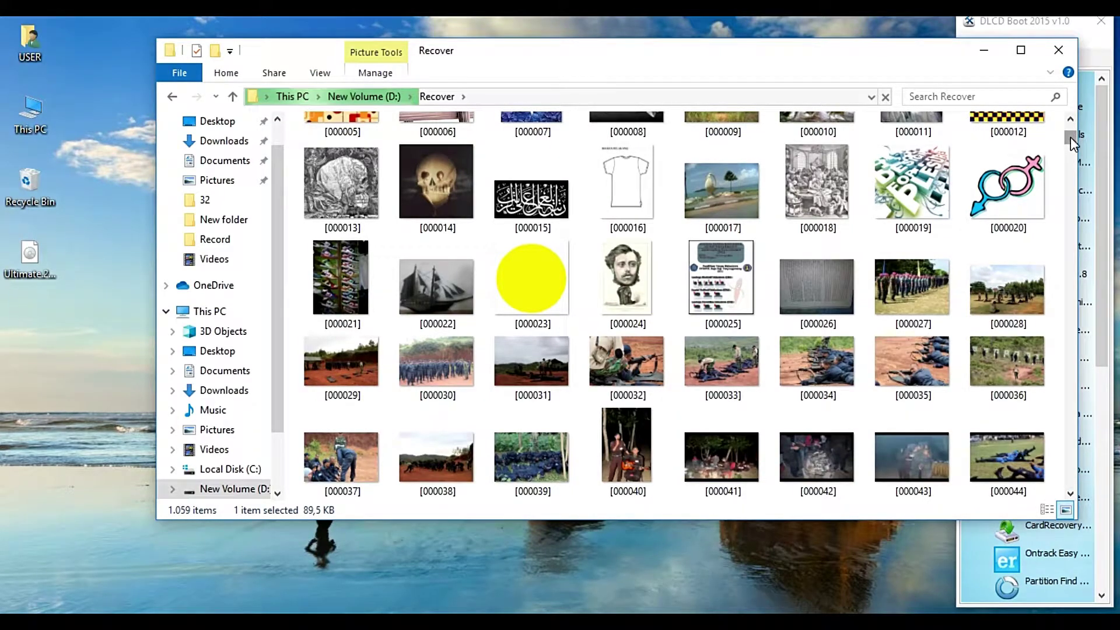
pyautogui.moveTo(1070, 138); pyautogui.dragTo(1076, 510)
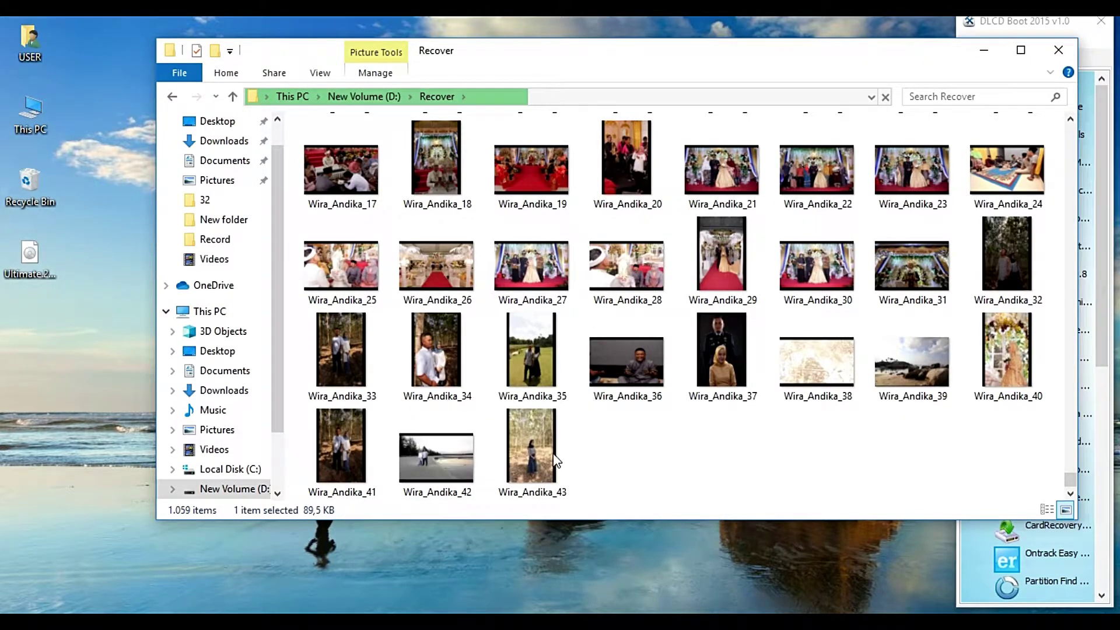
pyautogui.hotkey('ctrl', 'a')
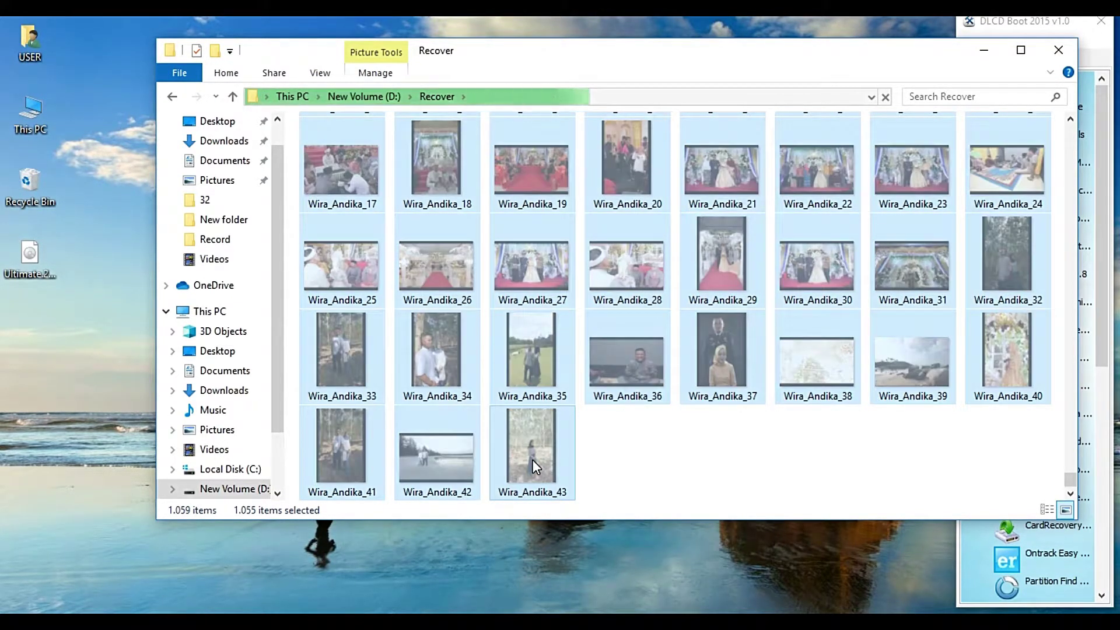
pyautogui.press('Up')
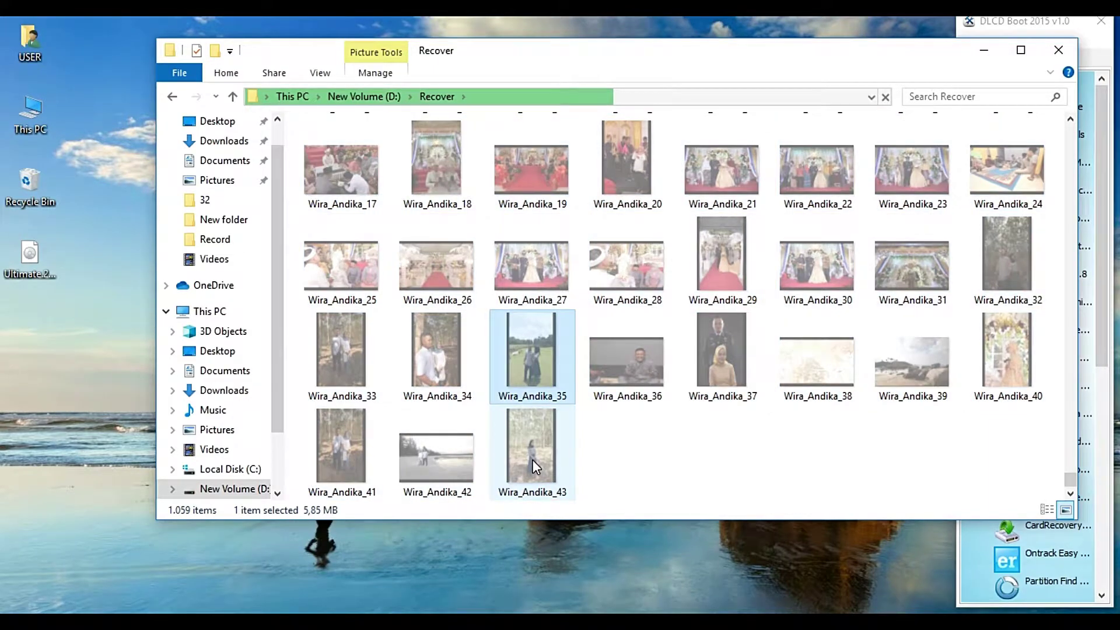
# Create a new folder named Pictures inside the Recover folder.
pyautogui.moveTo(1070, 482); pyautogui.dragTo(1067, 125)
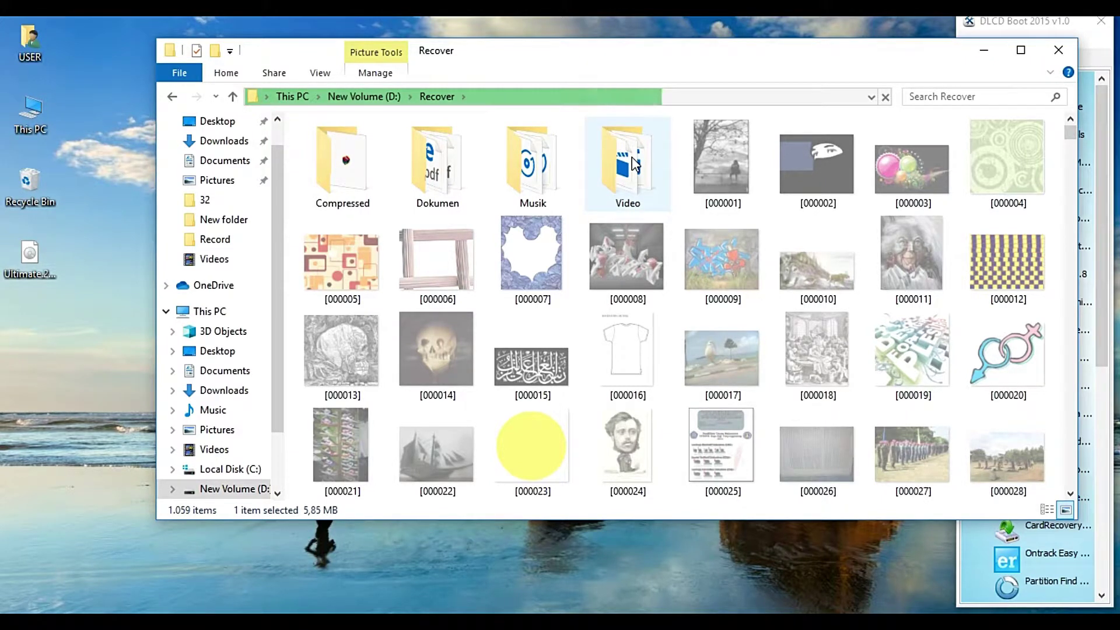
pyautogui.rightClick(677, 124)
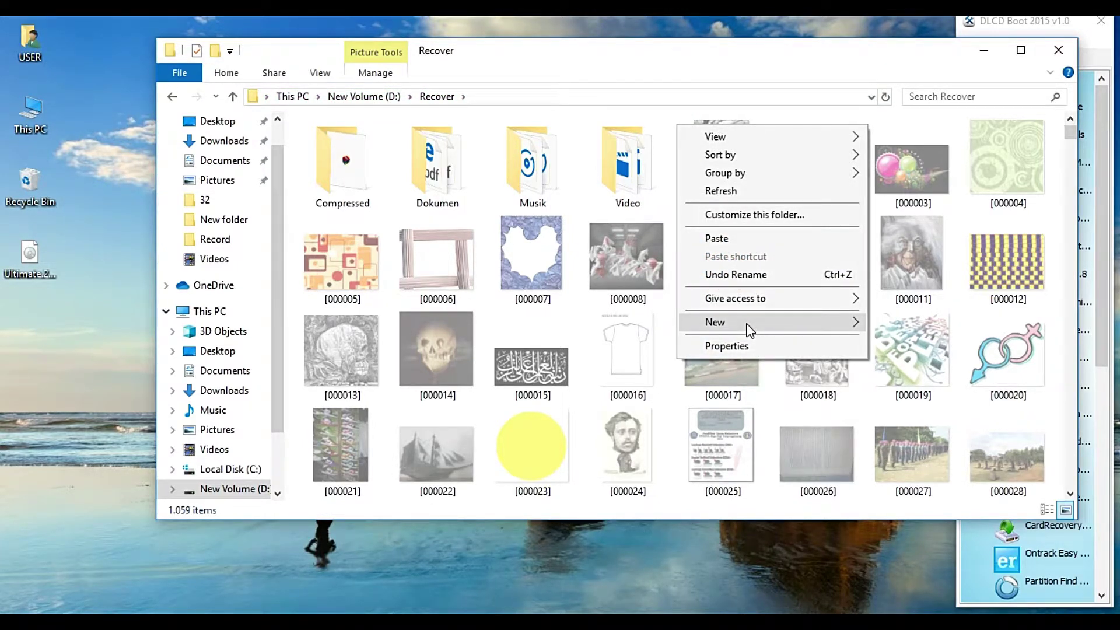
pyautogui.moveTo(751, 330)
pyautogui.press('Return')
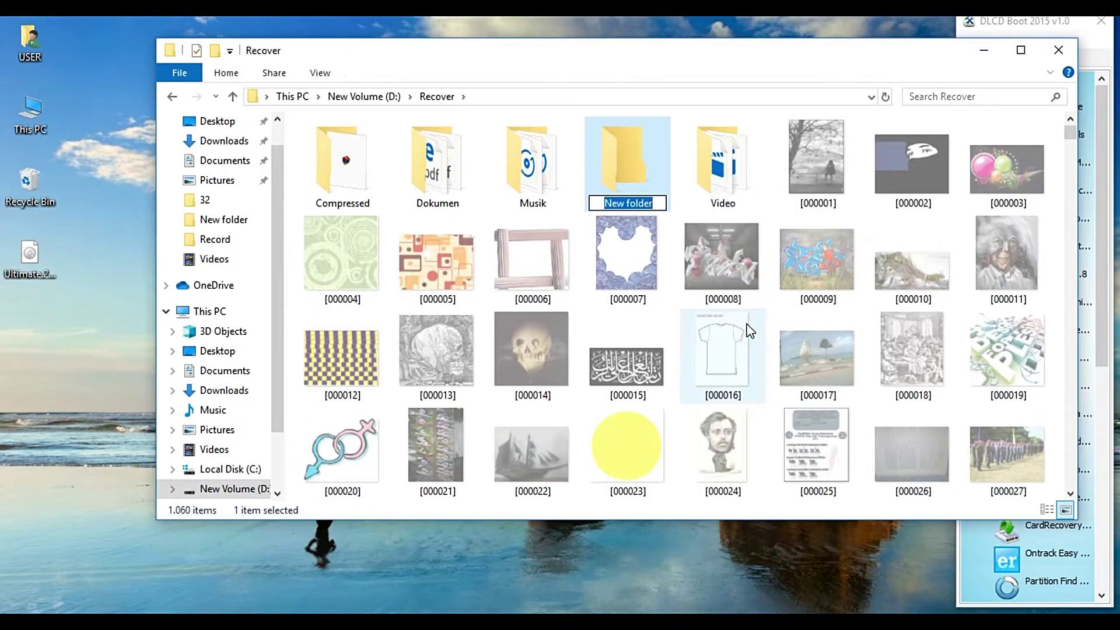
pyautogui.write('Pict')
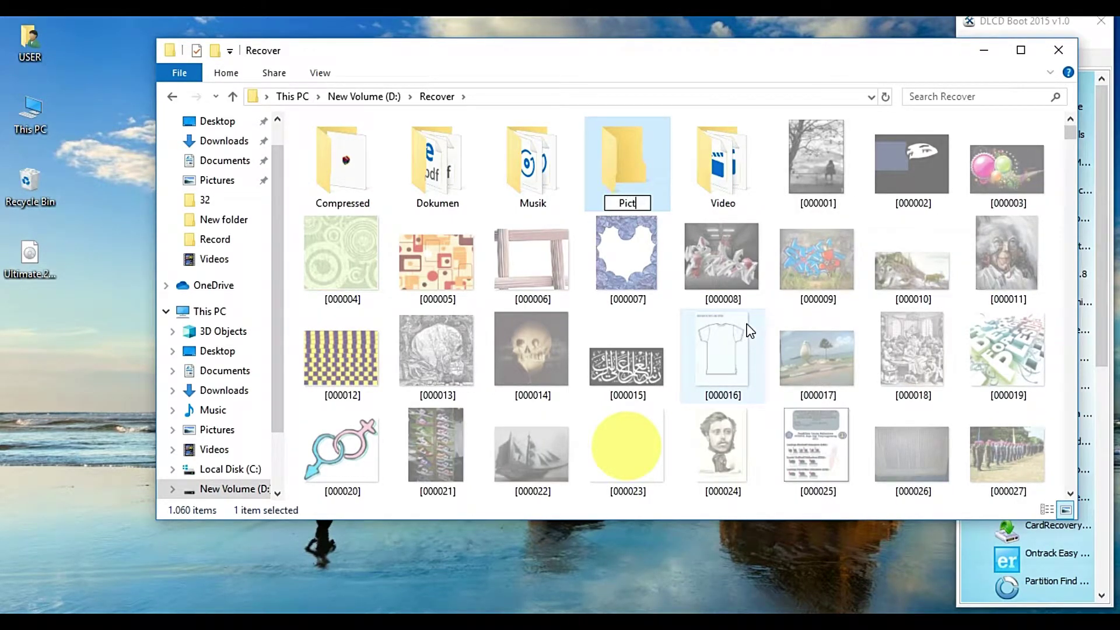
pyautogui.write('ures')
pyautogui.press('Return')
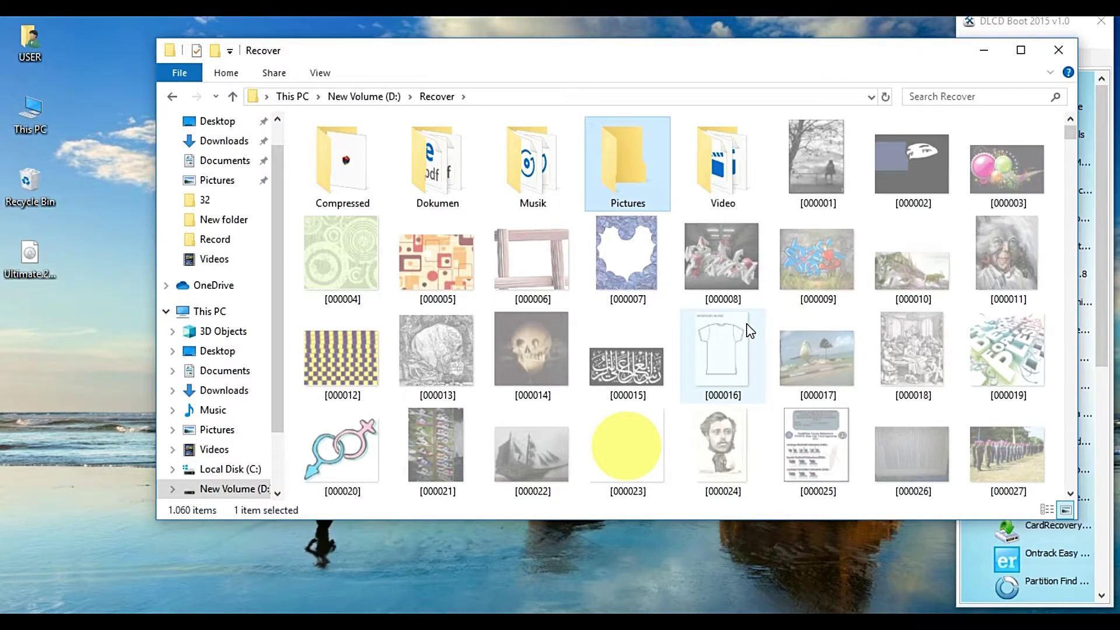
# Paste the cut picture files into the Pictures folder and return to a refreshed view of the Recover folder.
pyautogui.press('Return')
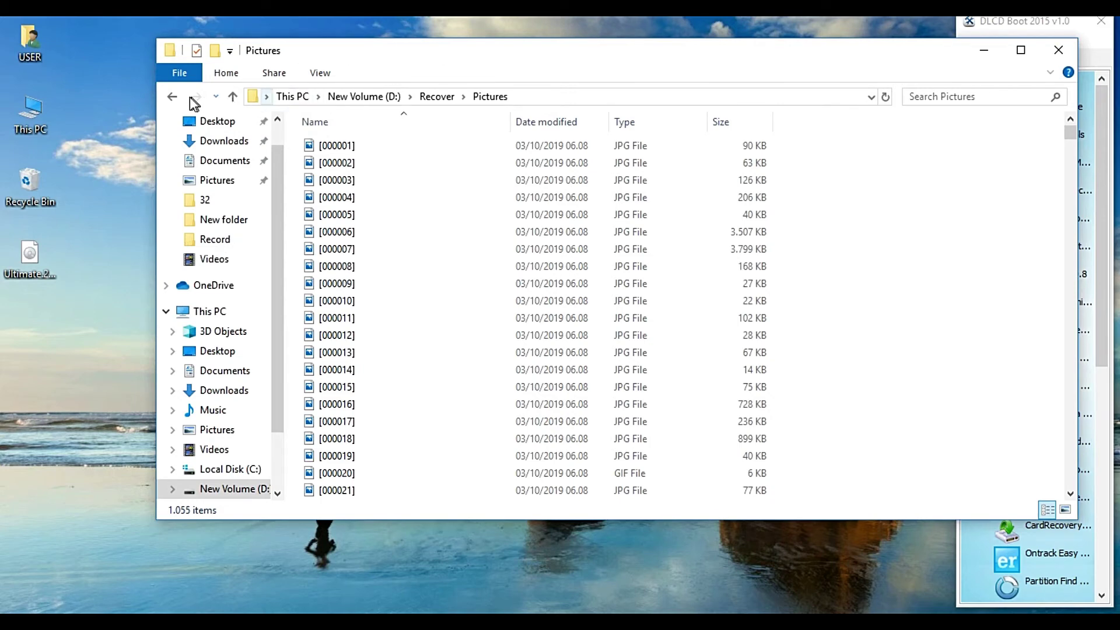
pyautogui.click(174, 96)
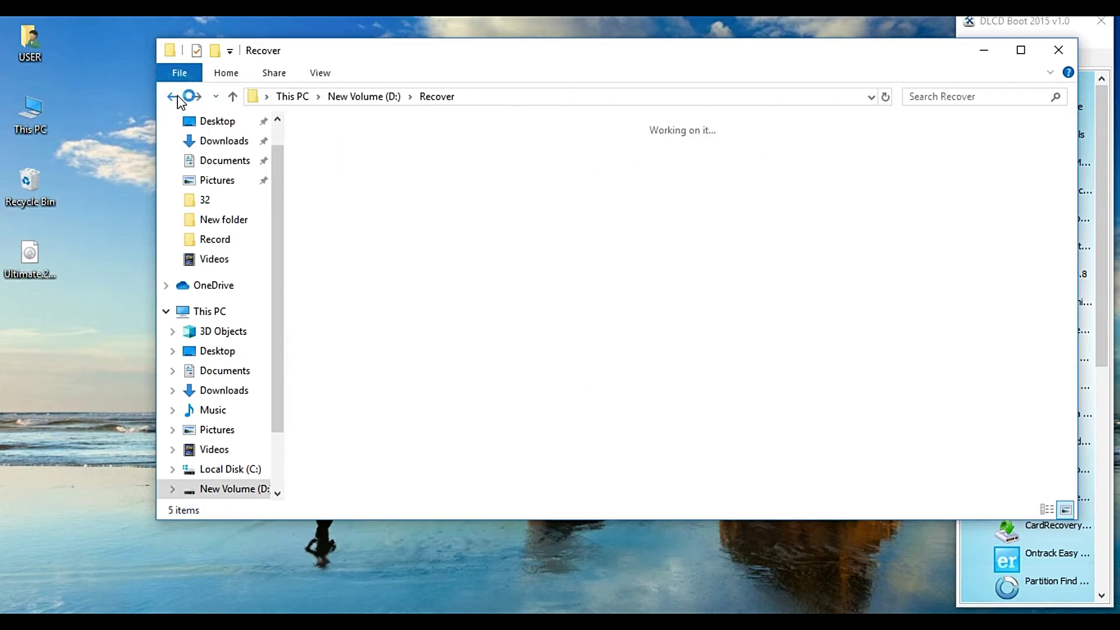
pyautogui.click(426, 261)
pyautogui.rightClick(426, 261)
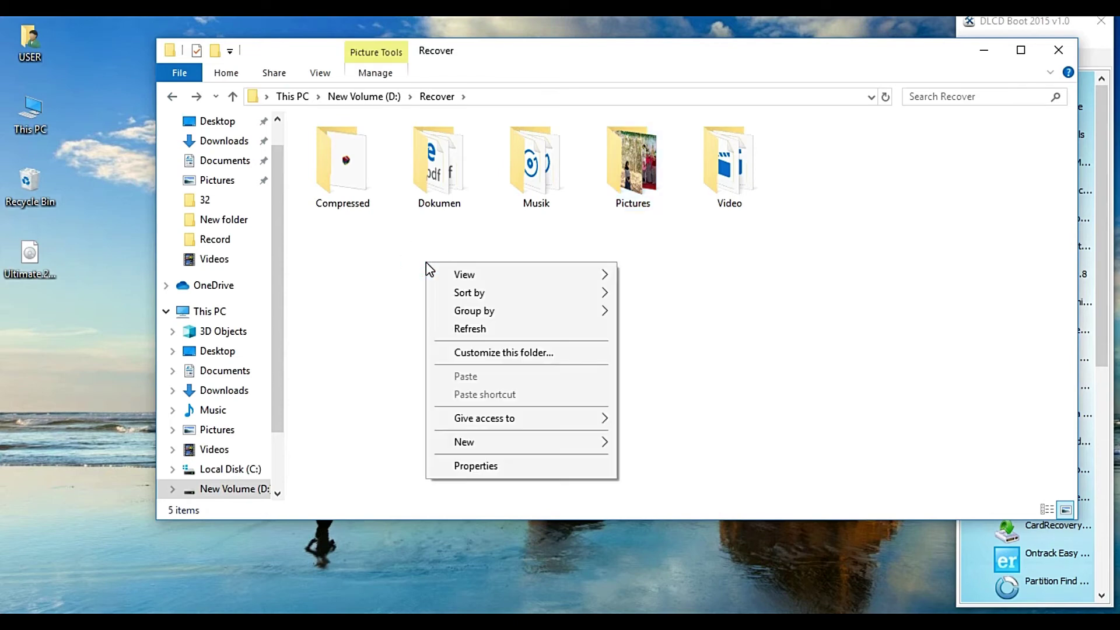
pyautogui.click(458, 330)
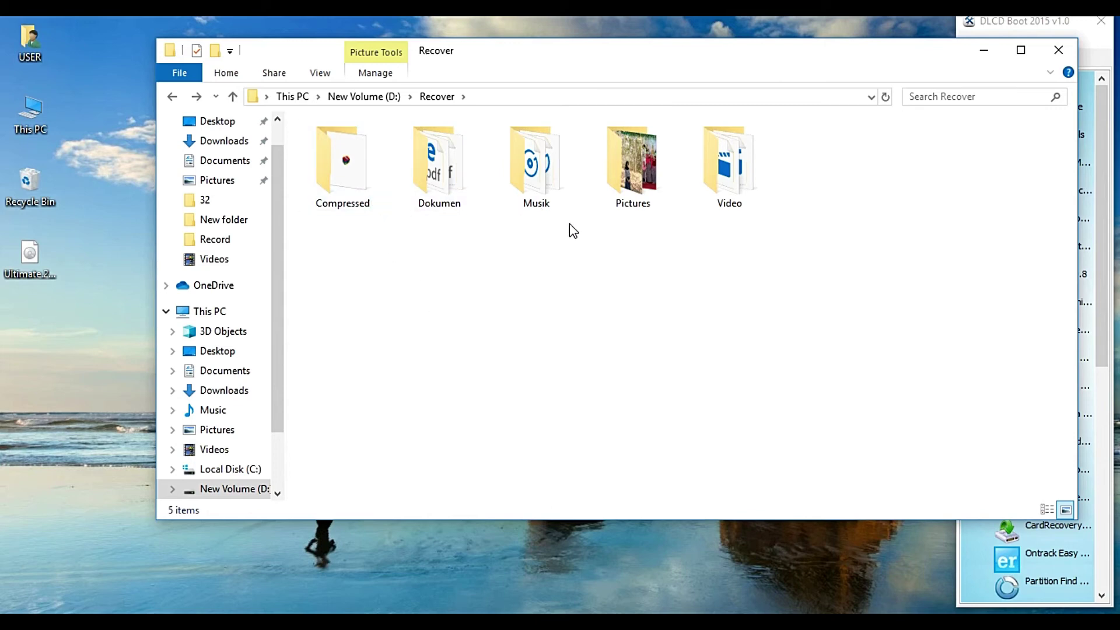
pyautogui.click(766, 260)
pyautogui.rightClick(768, 262)
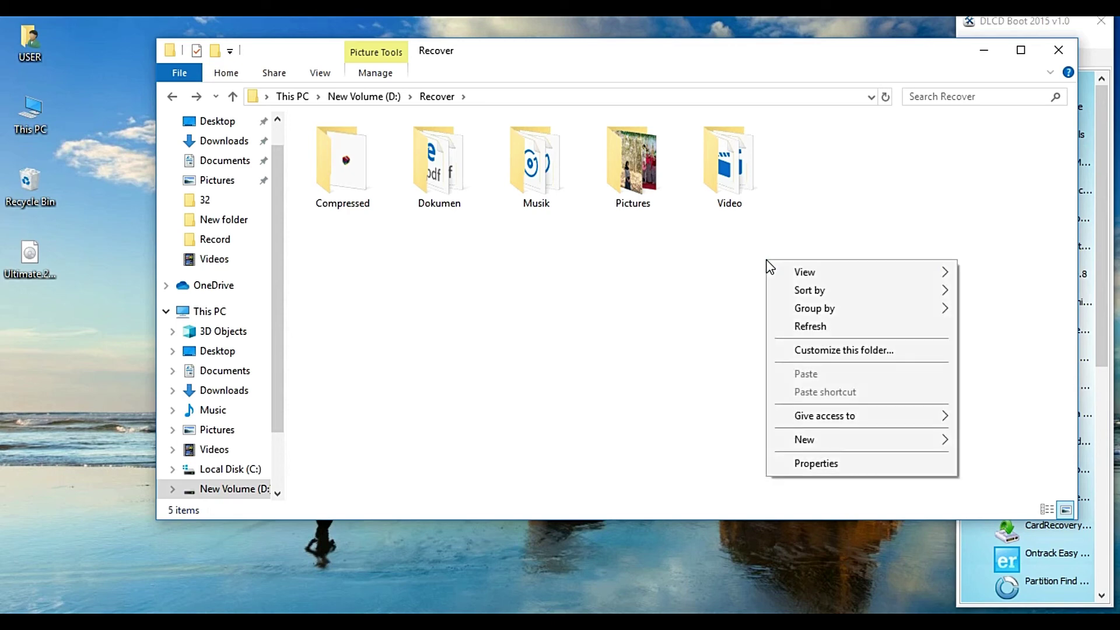
pyautogui.click(786, 327)
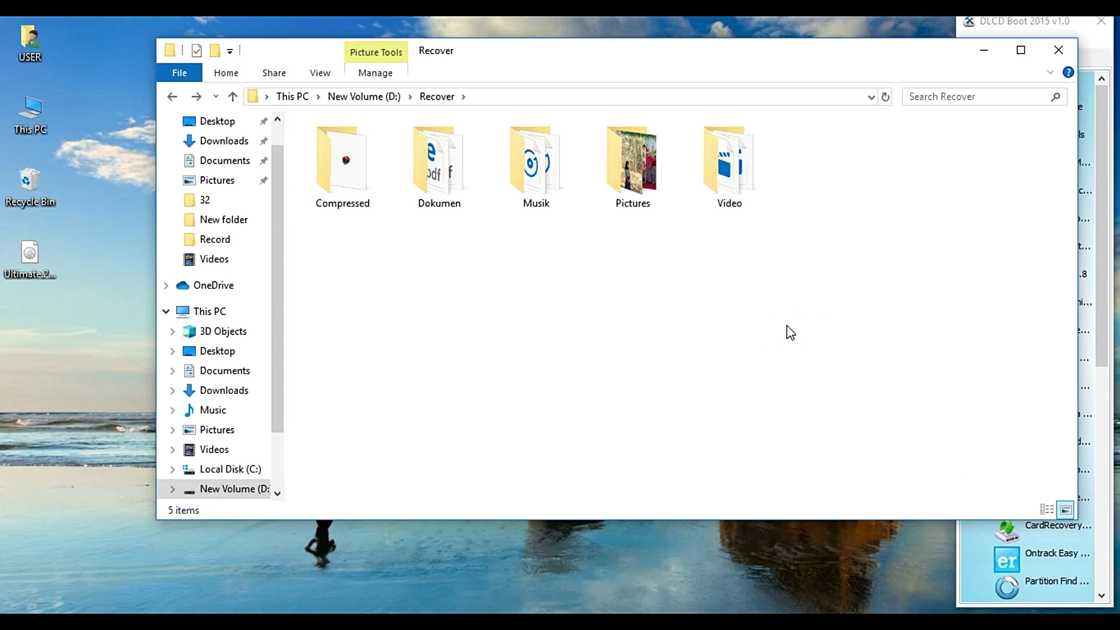